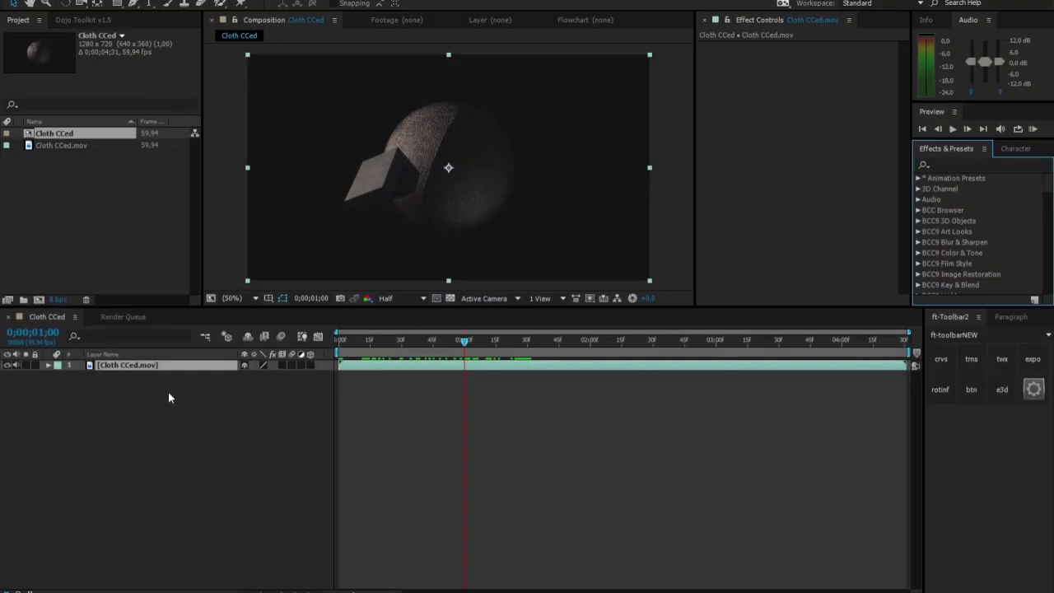
- Move the current-time indicator to 0;00;01;16 and focus the Effects & Presets search field
left_click(431, 342)
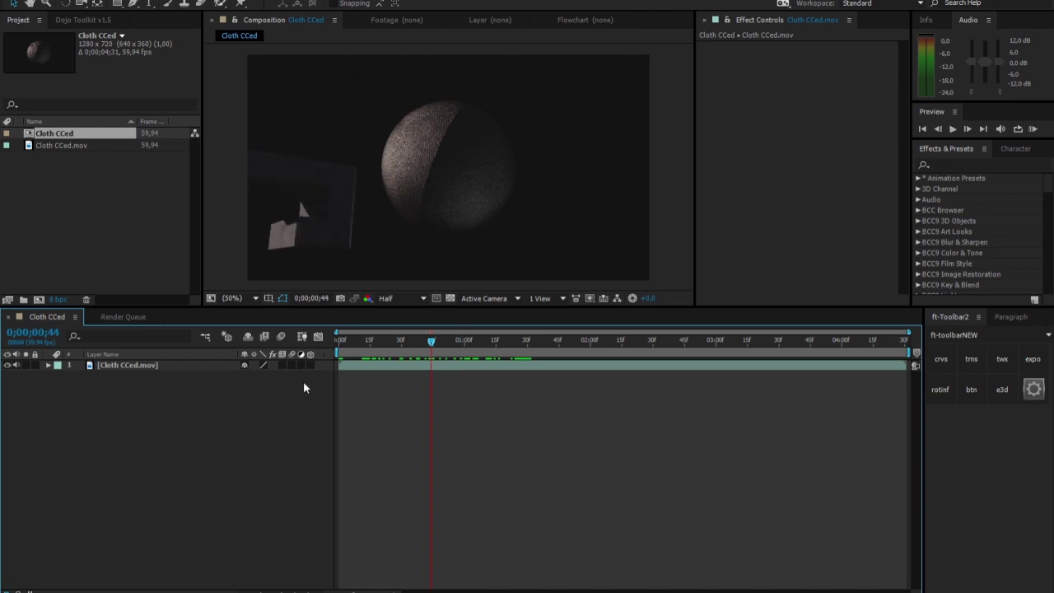
left_click(493, 343)
left_click(498, 343)
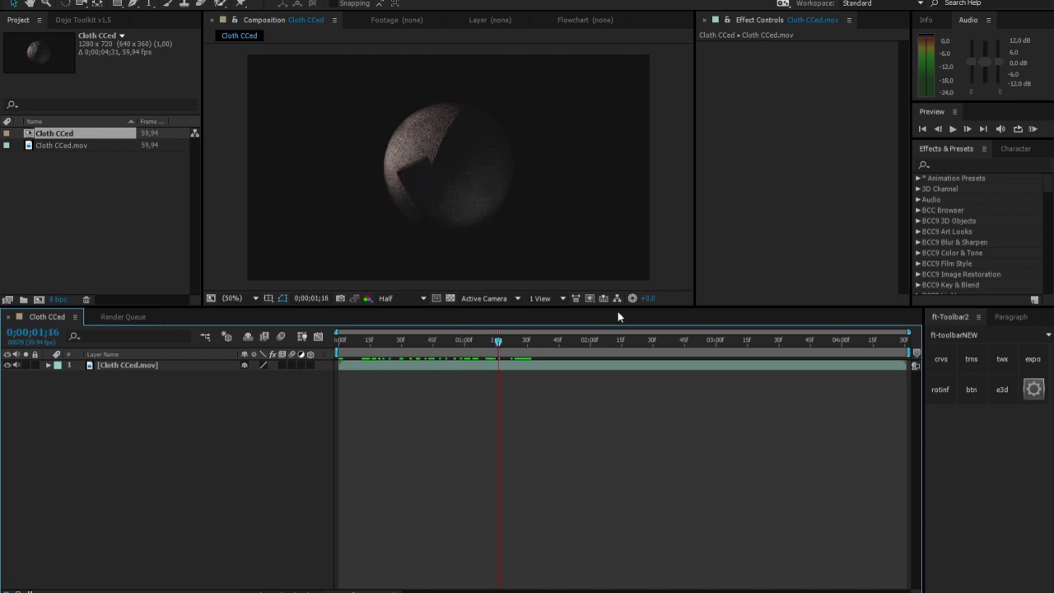
left_click(971, 164)
- Search for Twixtor and apply it to the Cloth CCed.mov layer
type("twixtor")
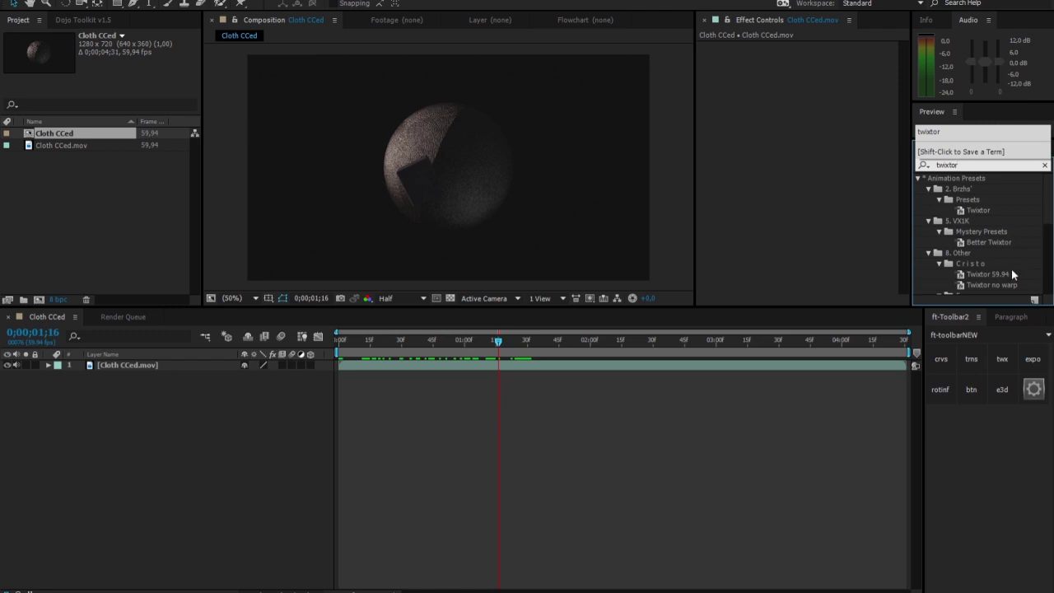
scroll(1005, 263, "down", 5)
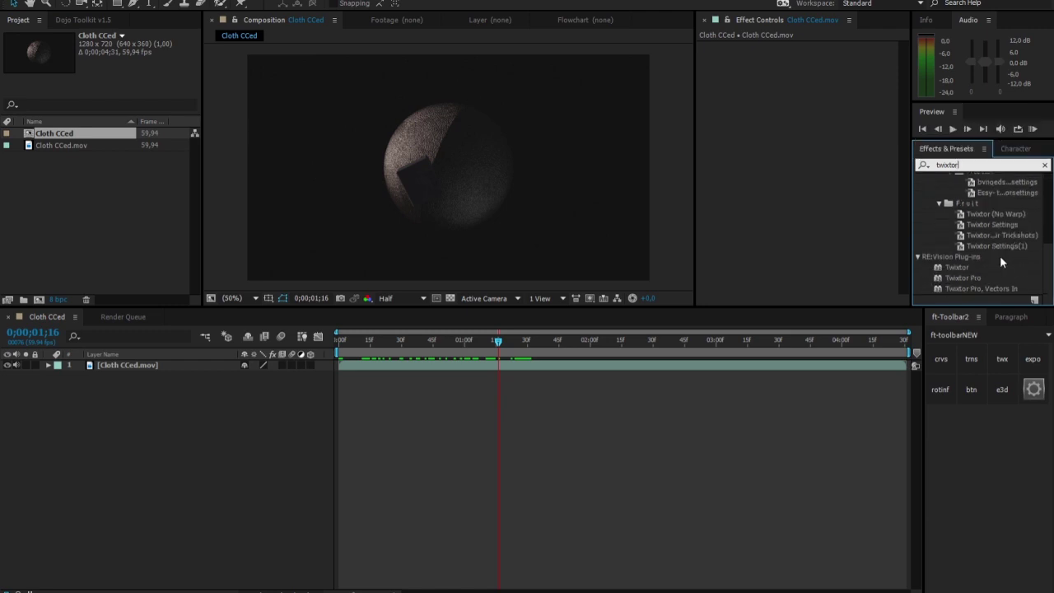
left_click(960, 267)
left_click_drag(954, 265, 511, 367)
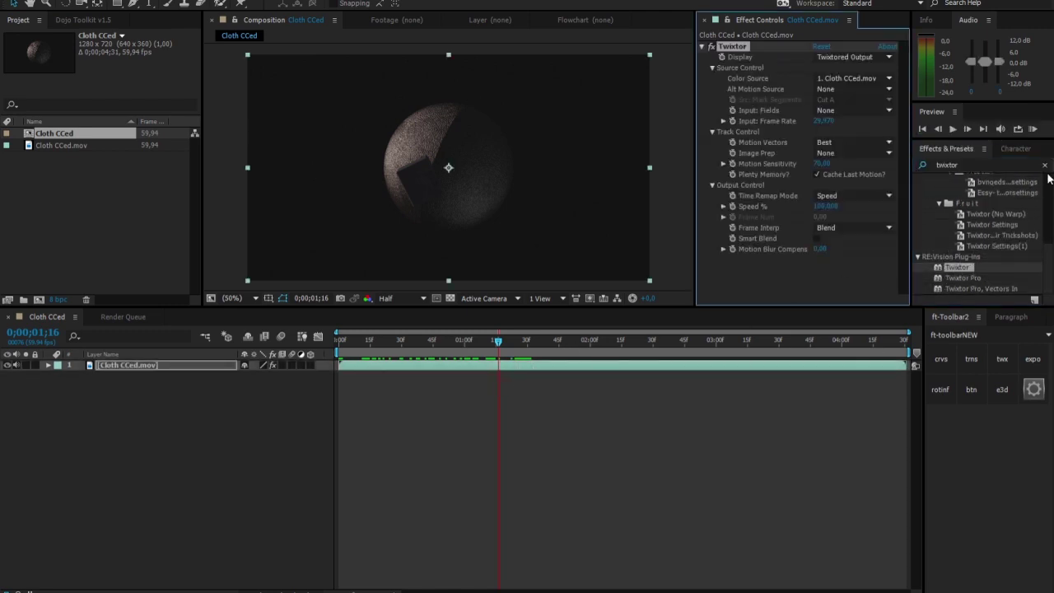
- Apply an Exposure effect to the layer and raise the exposure to 1.51
left_click(1045, 165)
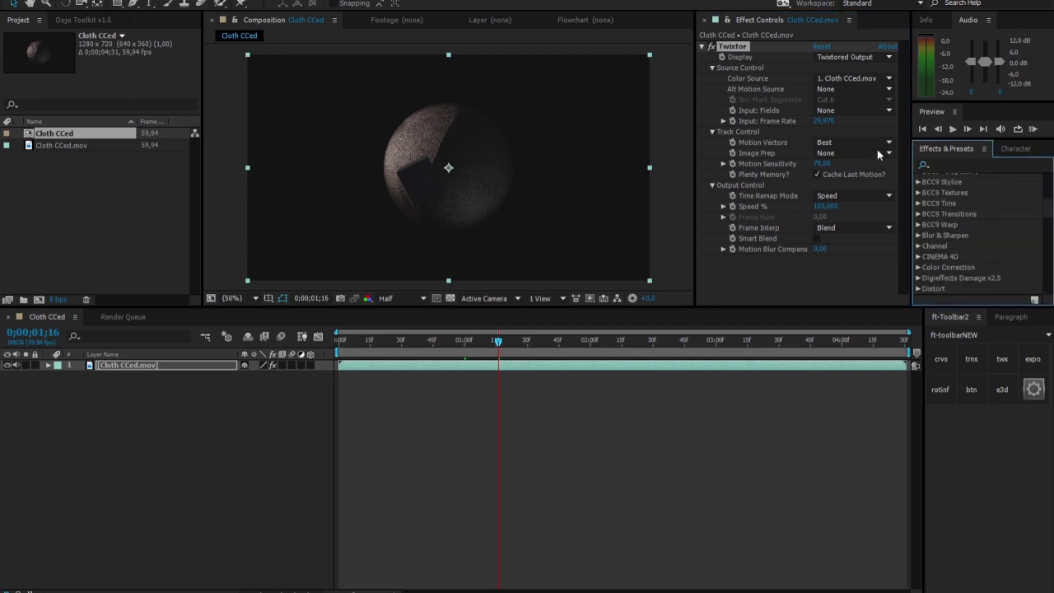
left_click(948, 165)
type("exposure")
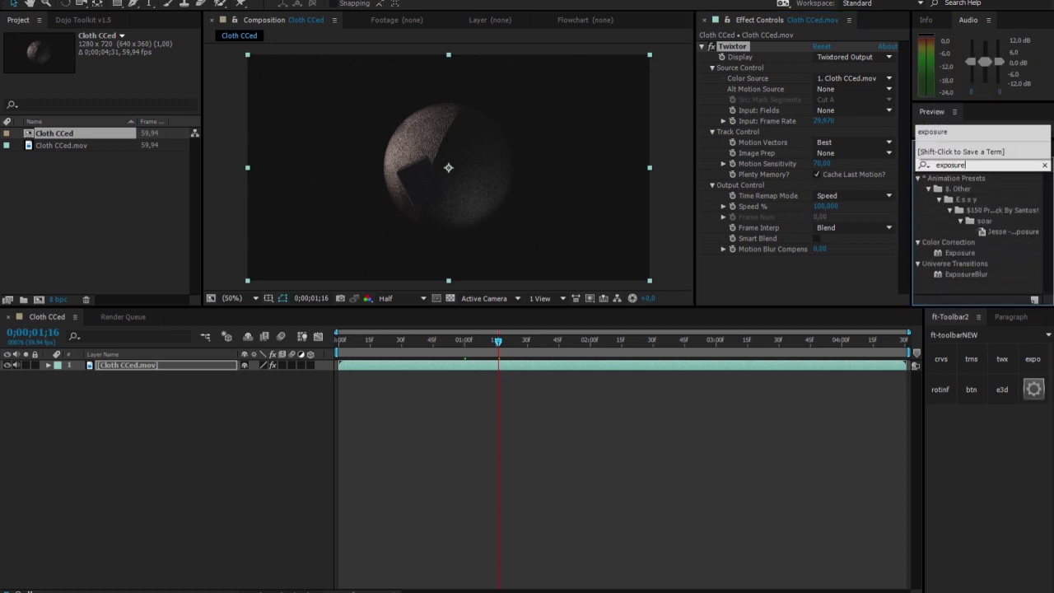
double_click(957, 252)
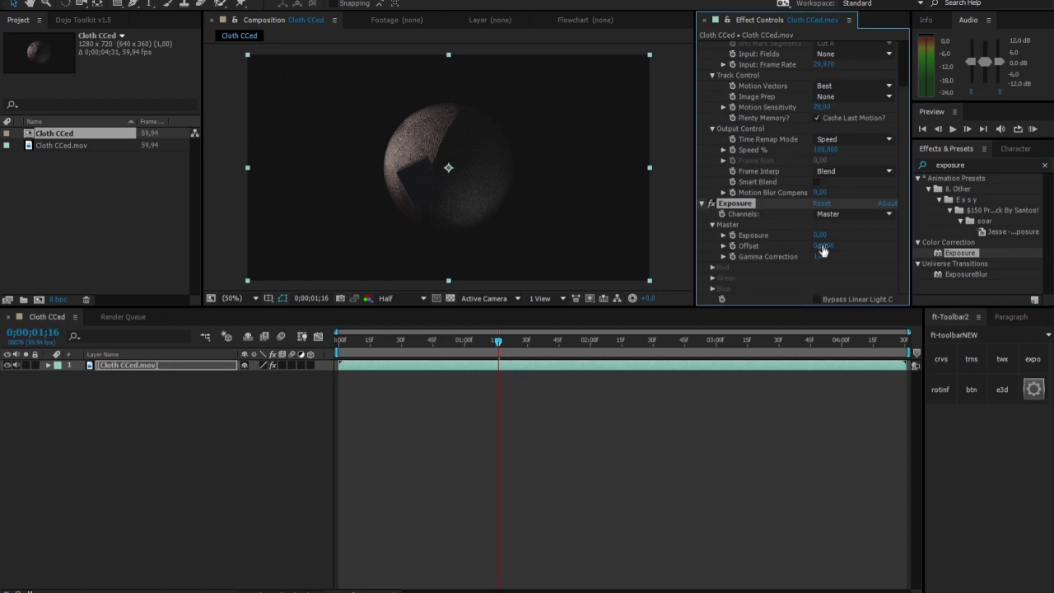
left_click_drag(819, 234, 916, 242)
- Apply the Curves effect to the layer
left_click(993, 164)
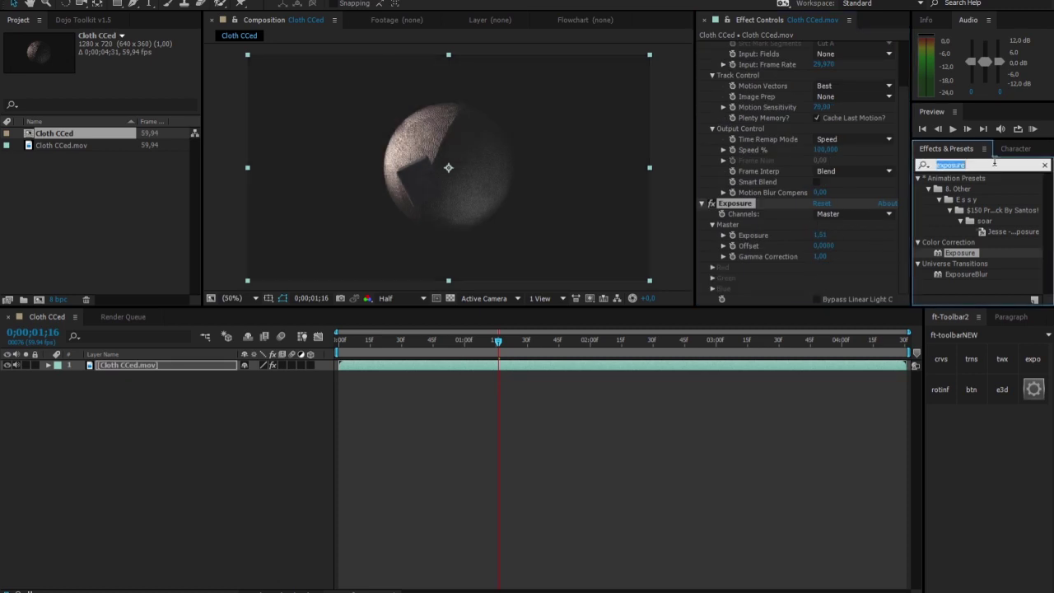
type("c")
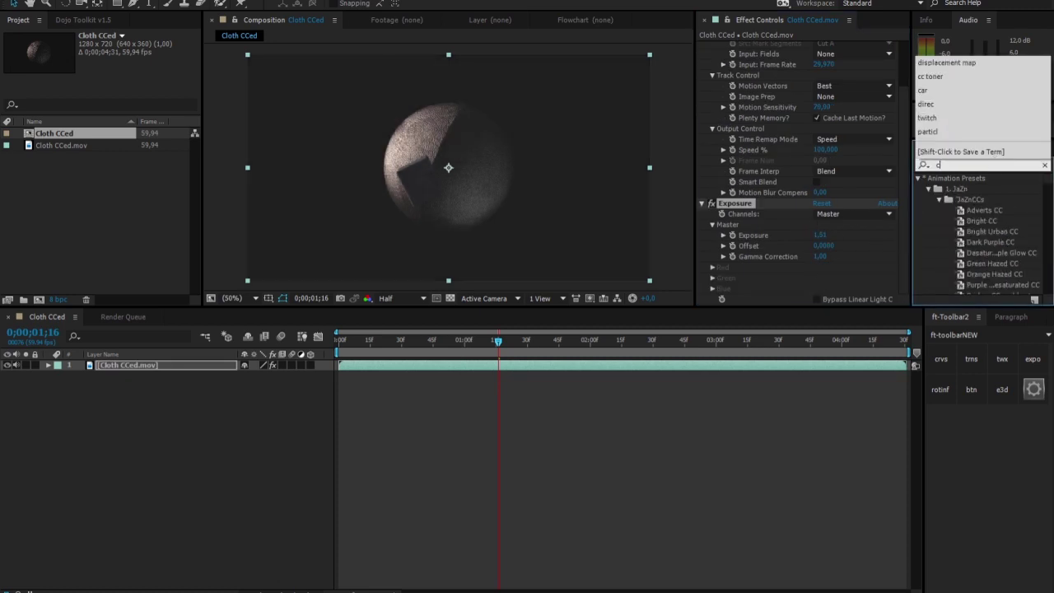
type("urves")
double_click(923, 190)
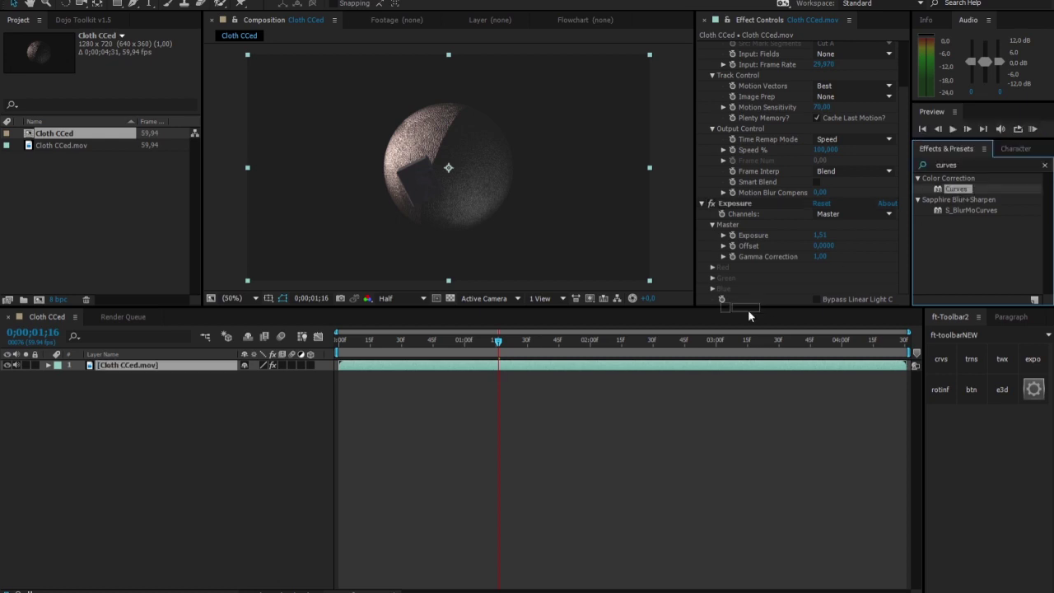
- Add Cloth CCed.mov to the composition again as a second layer
left_click(965, 165)
type("twitch")
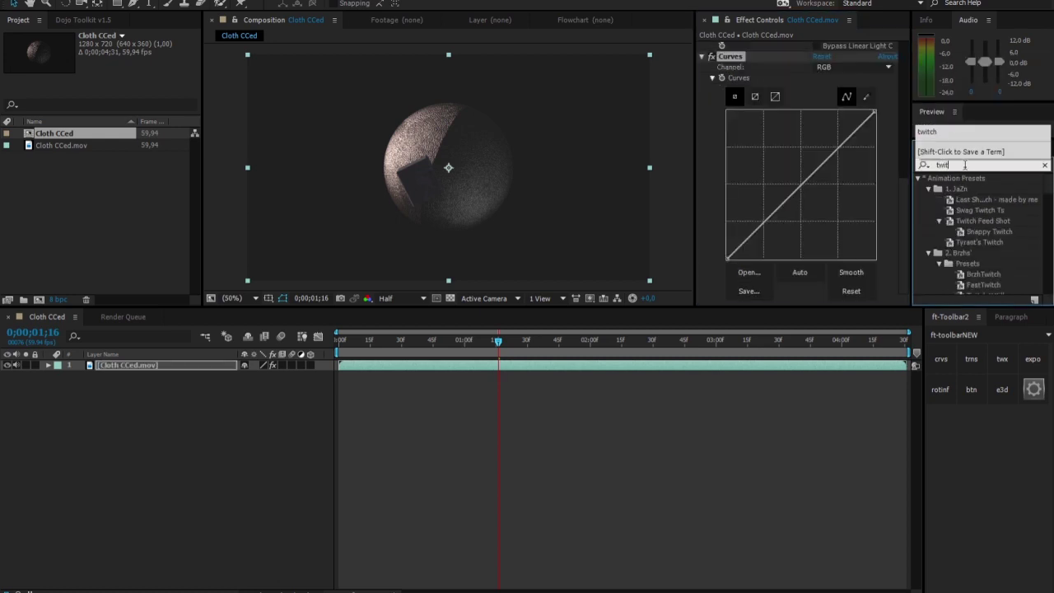
key("BackSpace")
key("BackSpace")
key("BackSpace")
key("BackSpace")
key("BackSpace")
key("BackSpace")
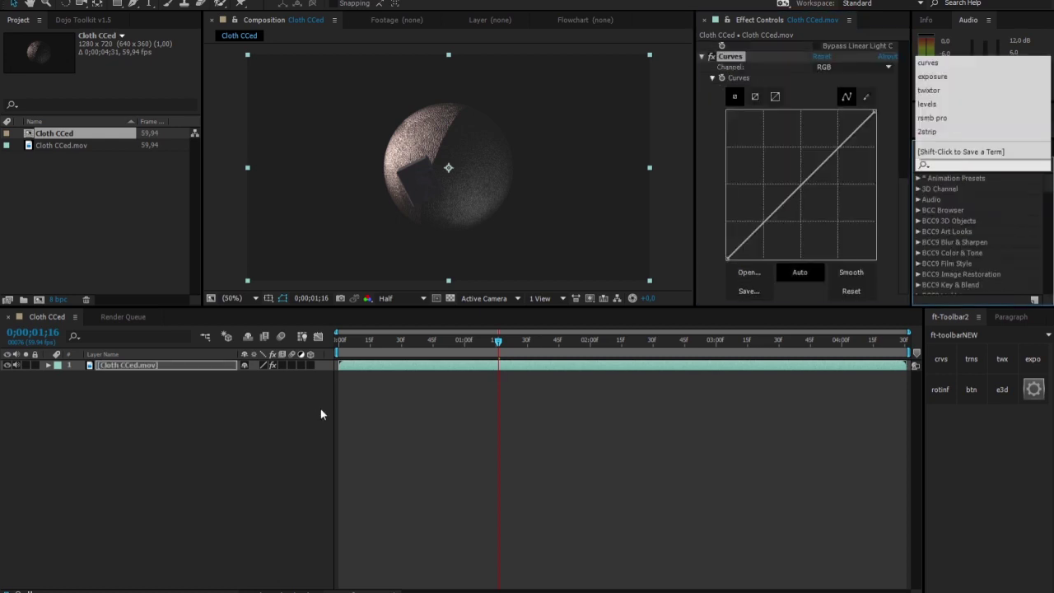
left_click(135, 427)
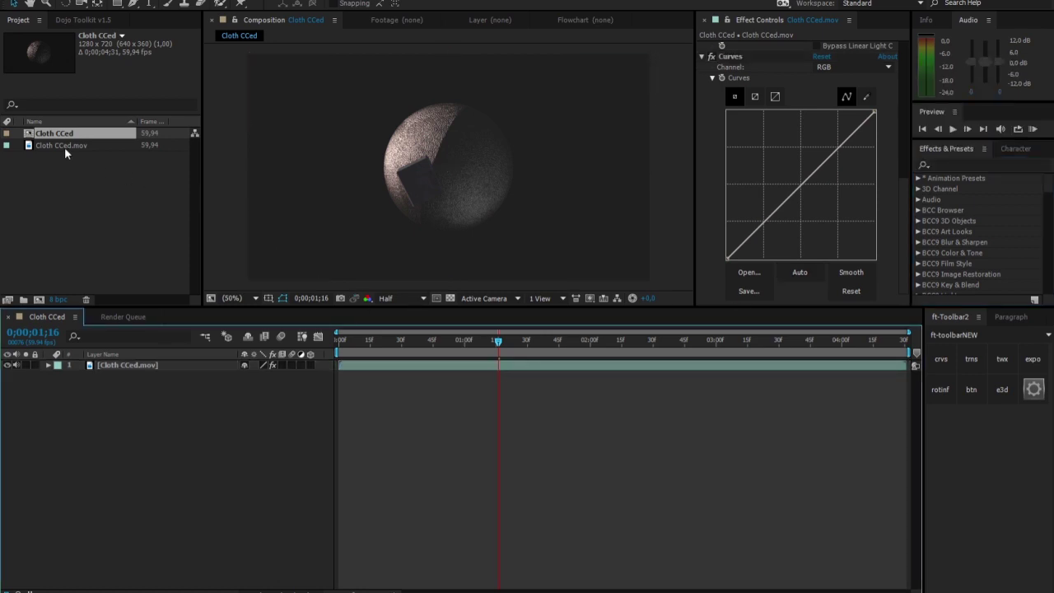
left_click_drag(65, 147, 185, 363)
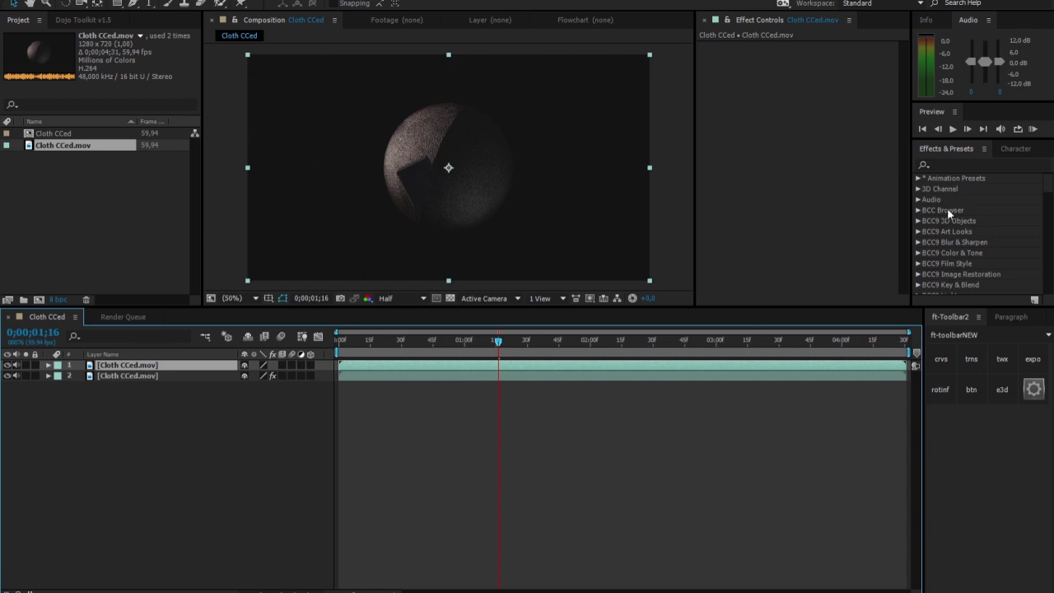
- Apply Twixtor to the new top Cloth CCed.mov layer
left_click(964, 164)
type("expose")
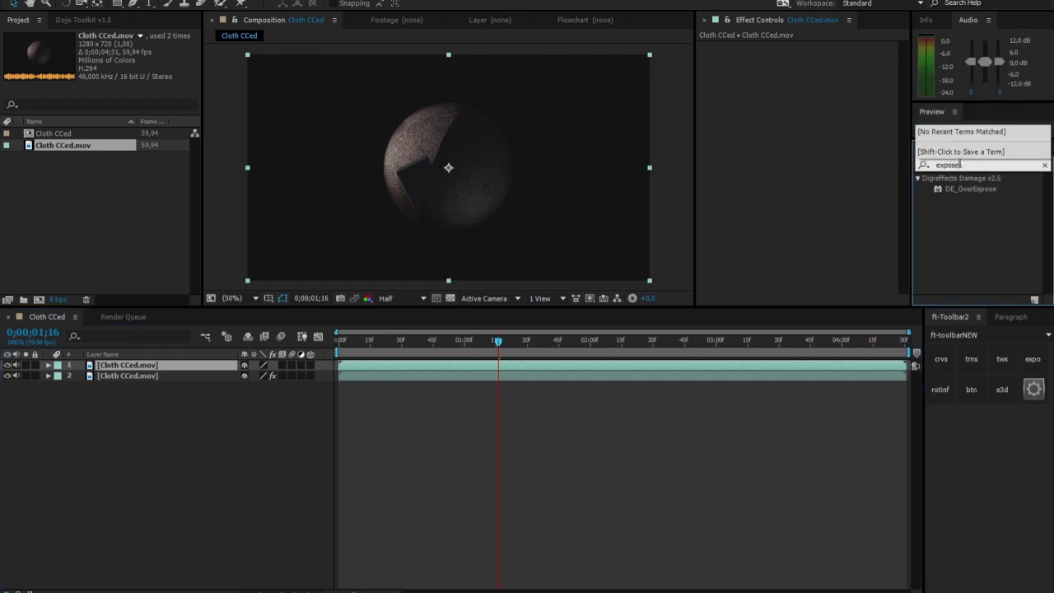
left_click(266, 469)
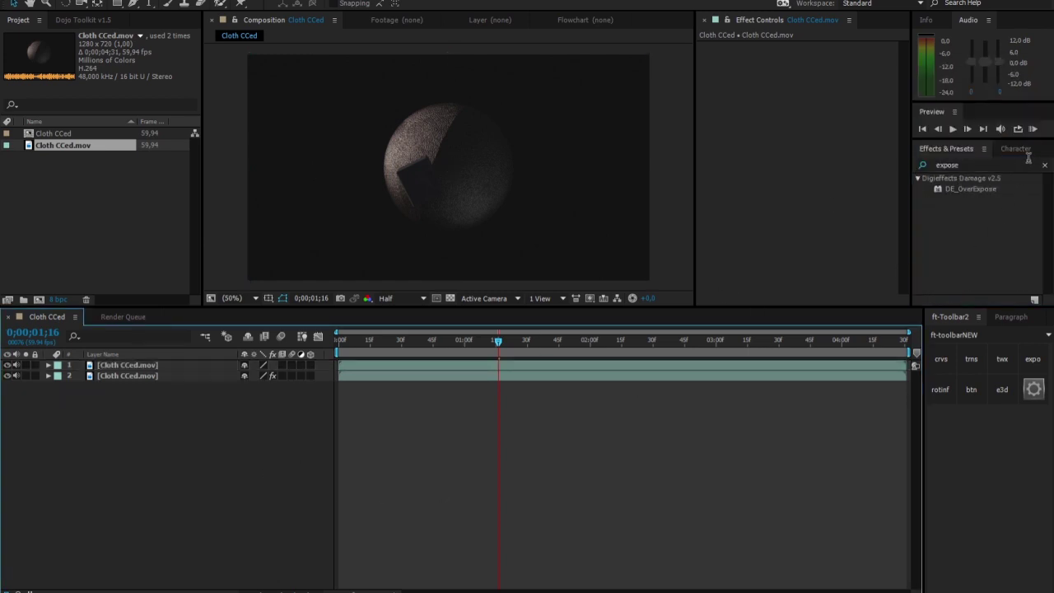
left_click(1043, 166)
left_click(1029, 165)
type("twi")
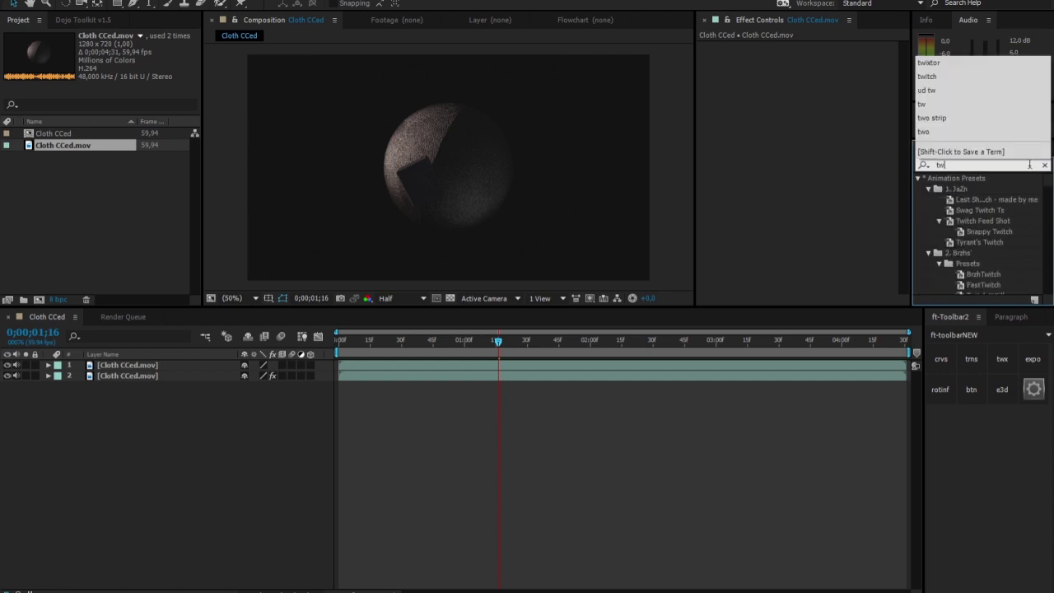
type("xtor")
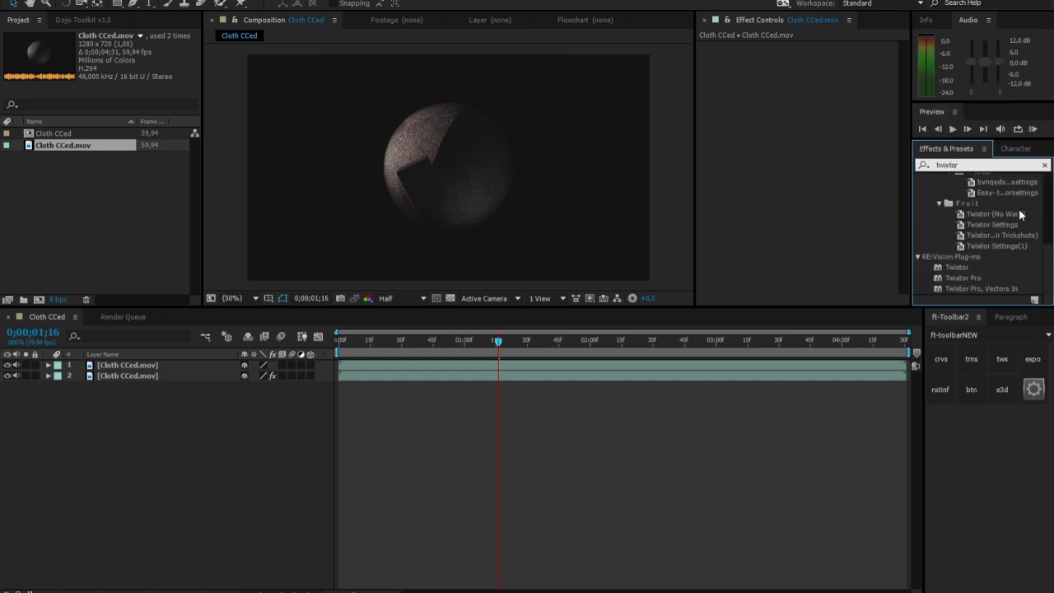
left_click_drag(957, 267, 448, 365)
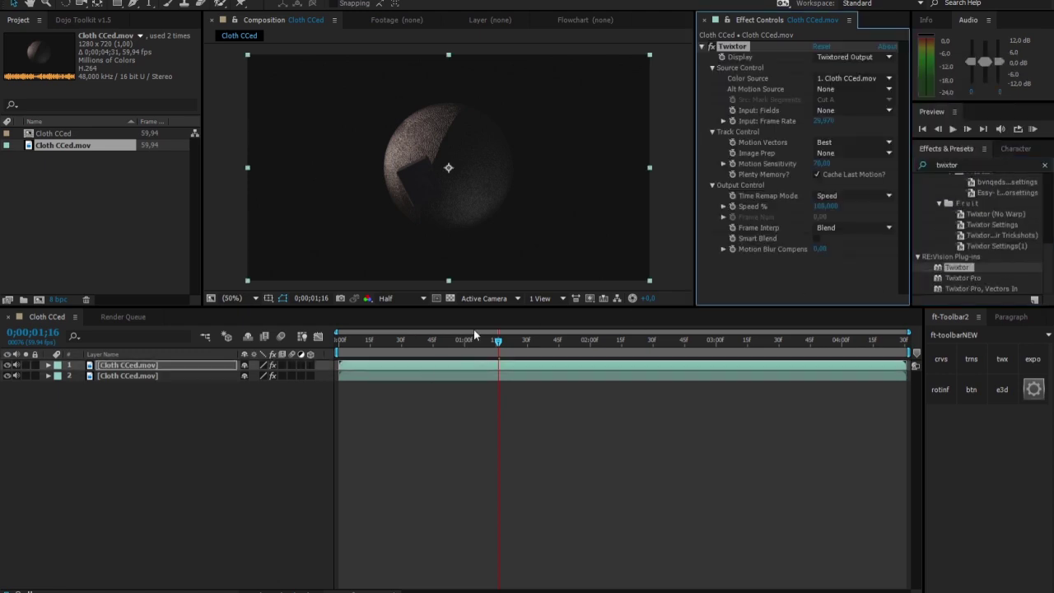
- Delete the duplicate layer and remove all effects from the remaining Cloth CCed.mov layer
left_click(123, 376)
key("Delete")
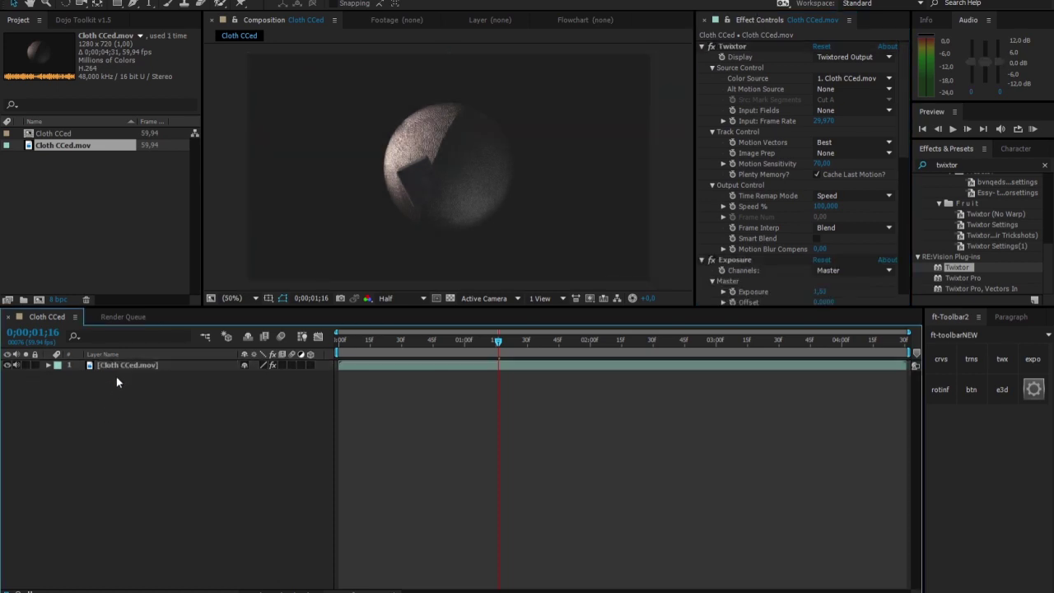
left_click(121, 369)
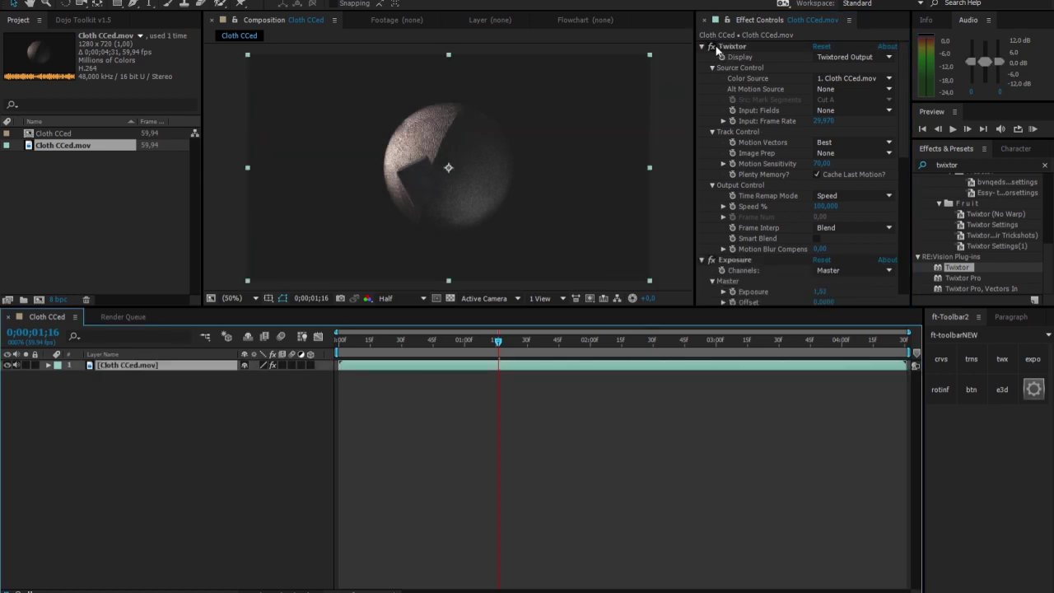
scroll(730, 51, "down", 5)
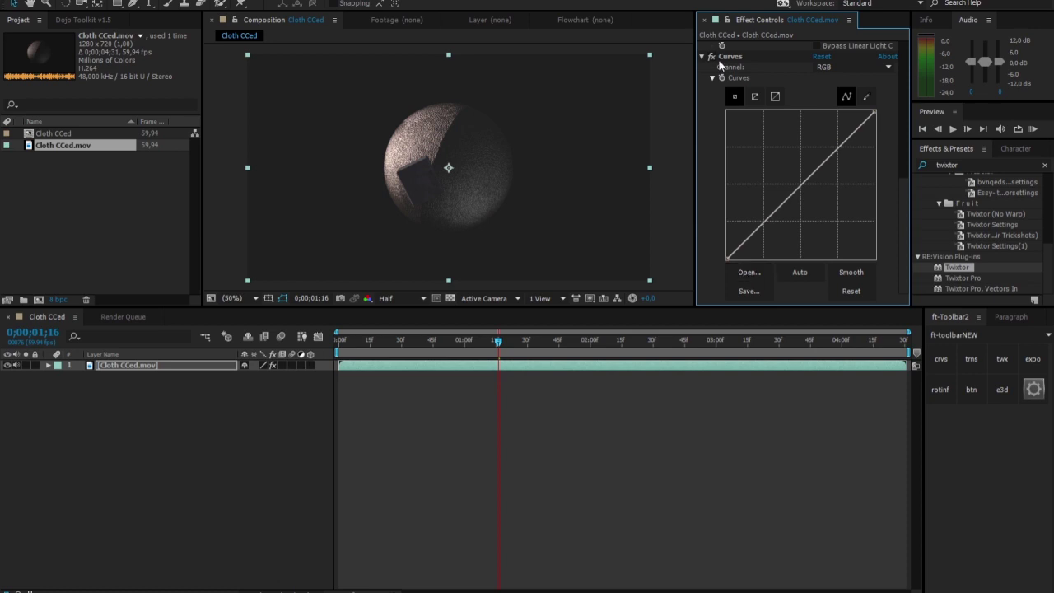
left_click(730, 56)
key("ctrl+a")
key("Delete")
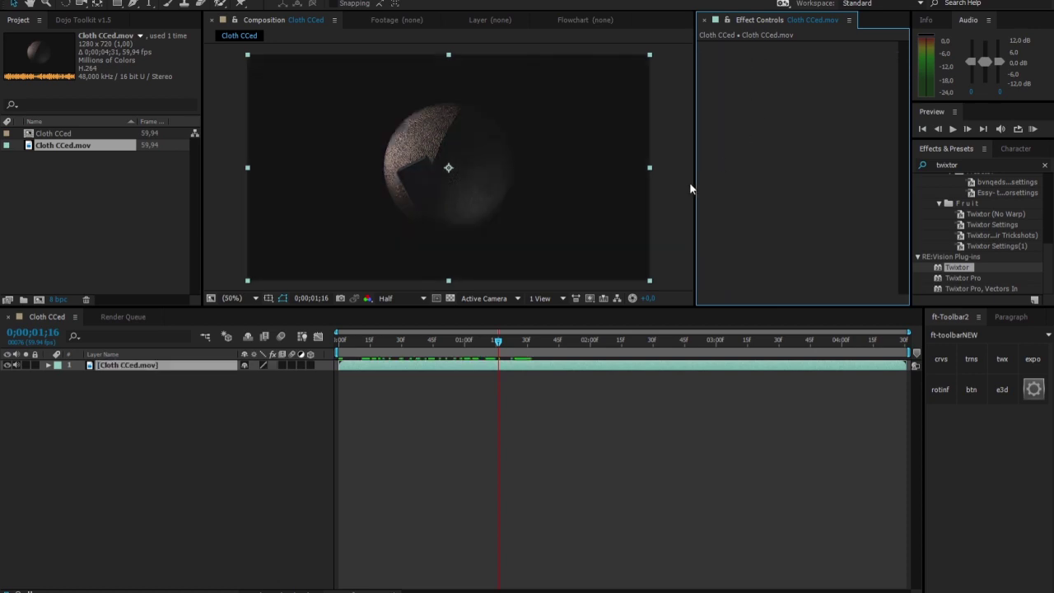
left_click(127, 443)
left_click(135, 364)
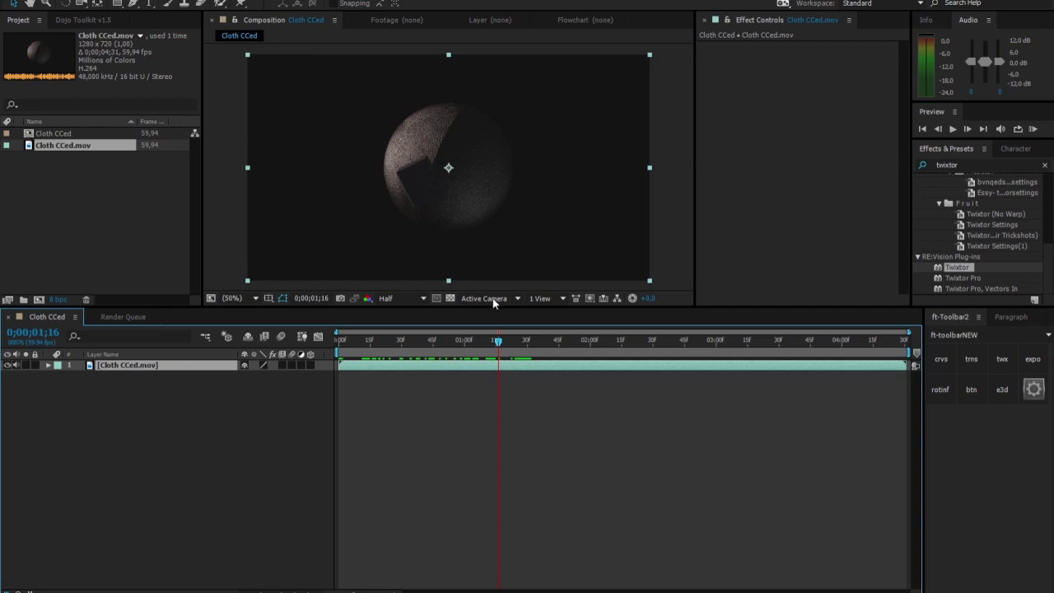
- Clear the 'twixtor' search so the full list of effect categories shows
left_click(1045, 165)
left_click(346, 433)
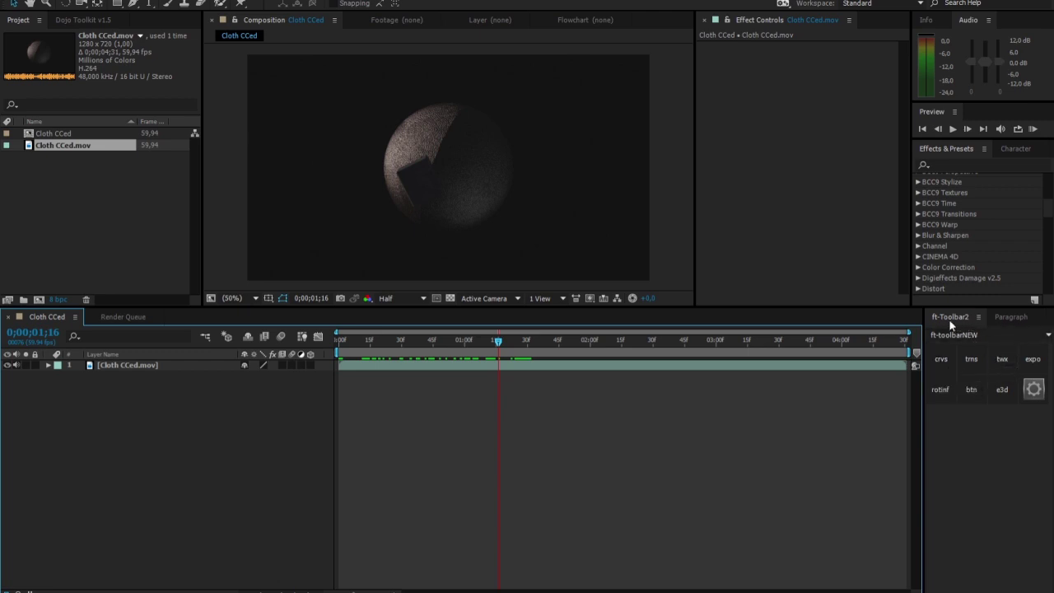
- At 0;00;01;52, apply Curves with the crvs button, adjust Red and RGB curves, then delete it
mouse_move(582, 359)
left_mouse_down()
mouse_move(600, 351)
mouse_move(572, 348)
left_mouse_up()
left_click(564, 366)
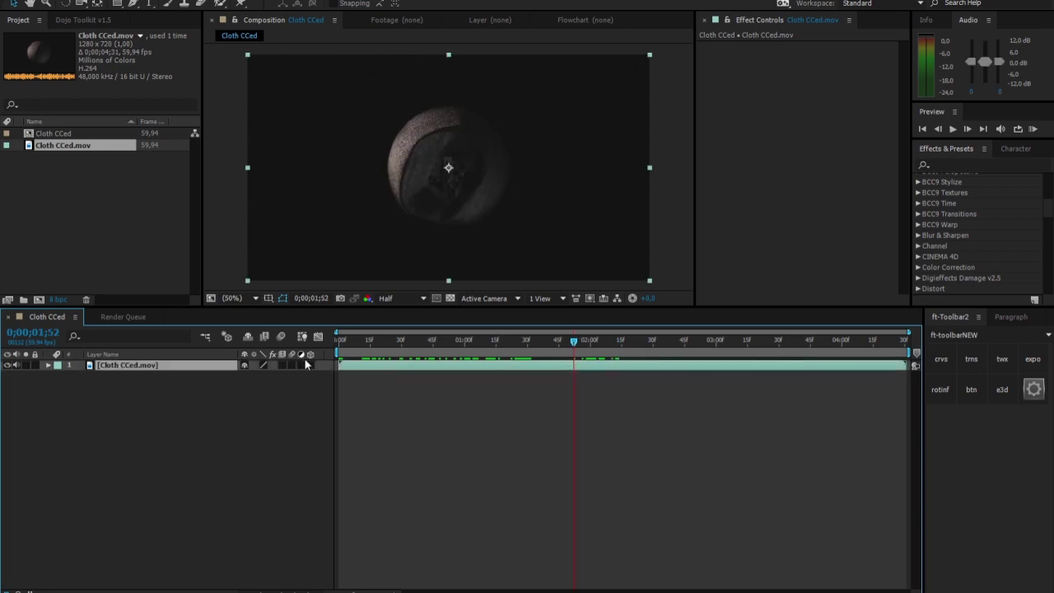
left_click(943, 361)
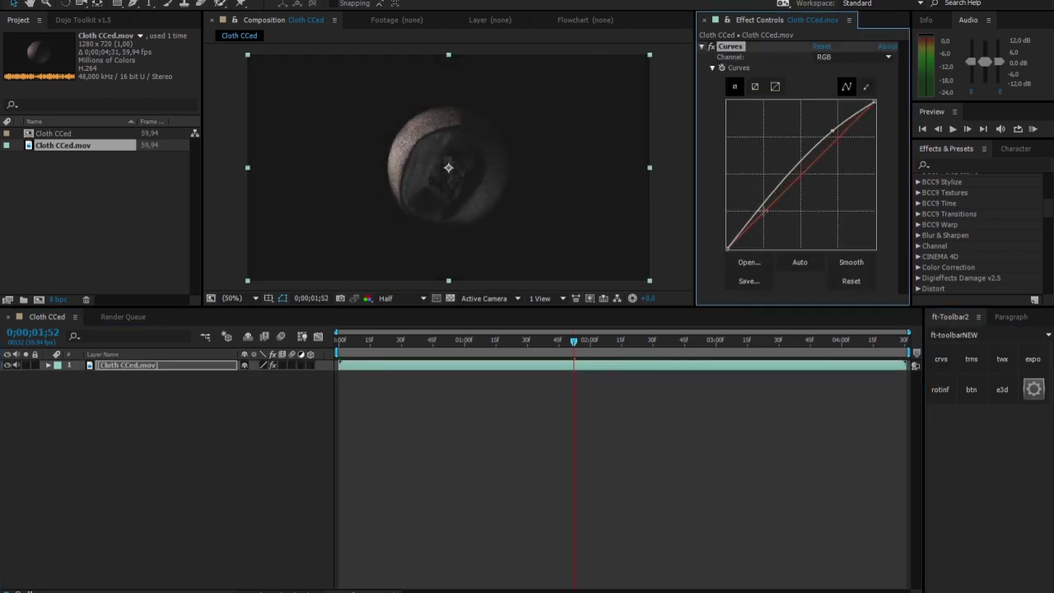
left_click_drag(763, 207, 766, 218)
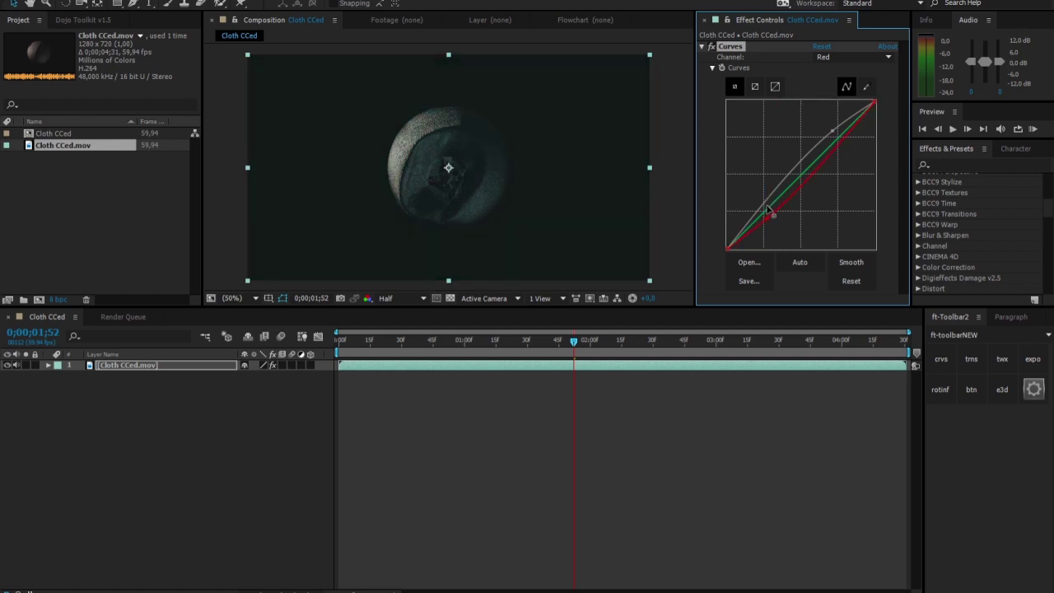
left_click(840, 58)
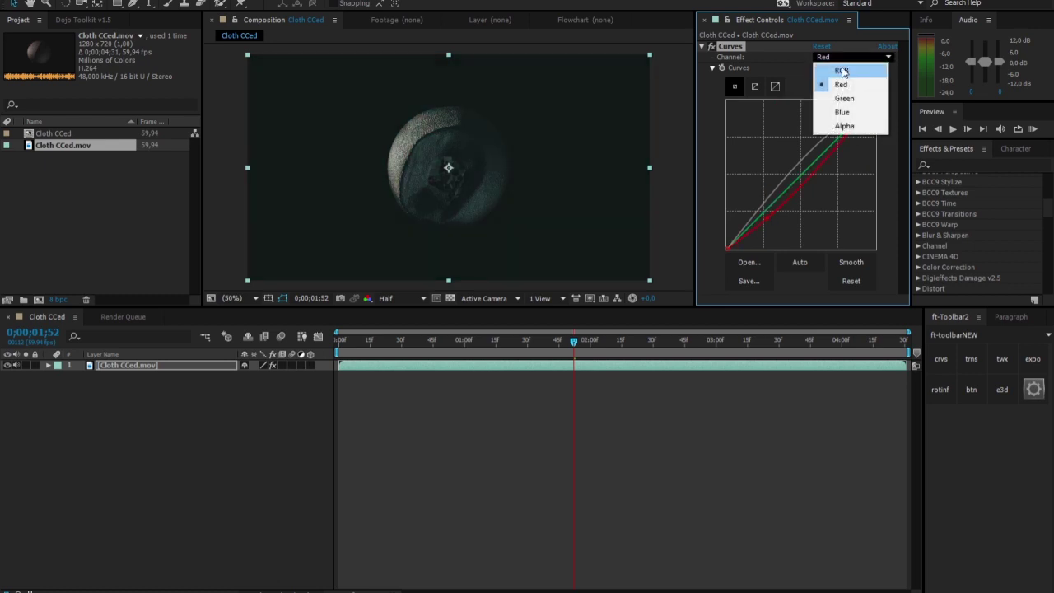
left_click(827, 63)
left_click_drag(770, 204, 771, 214)
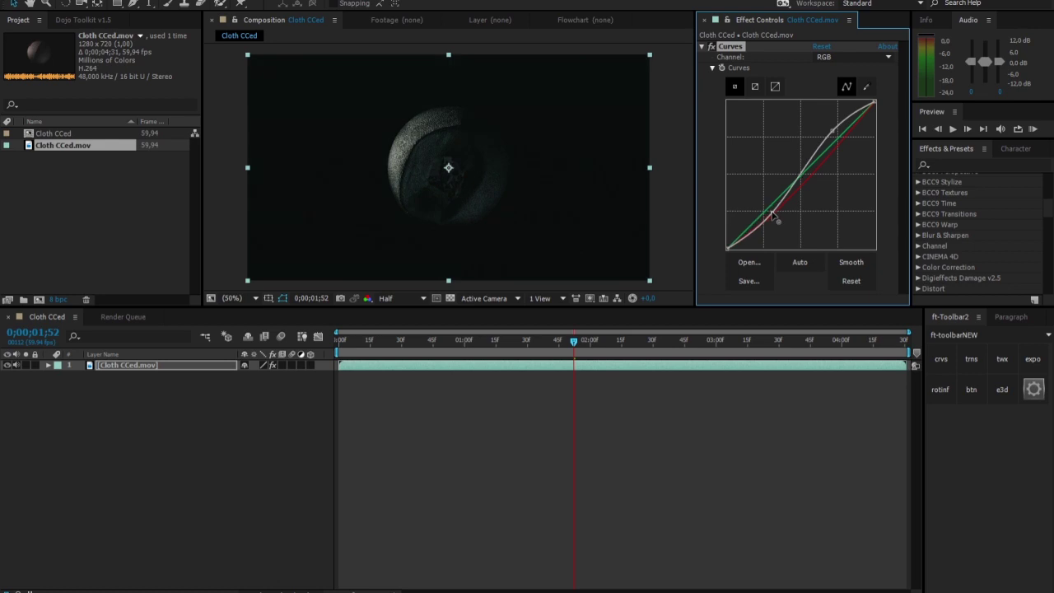
key("Delete")
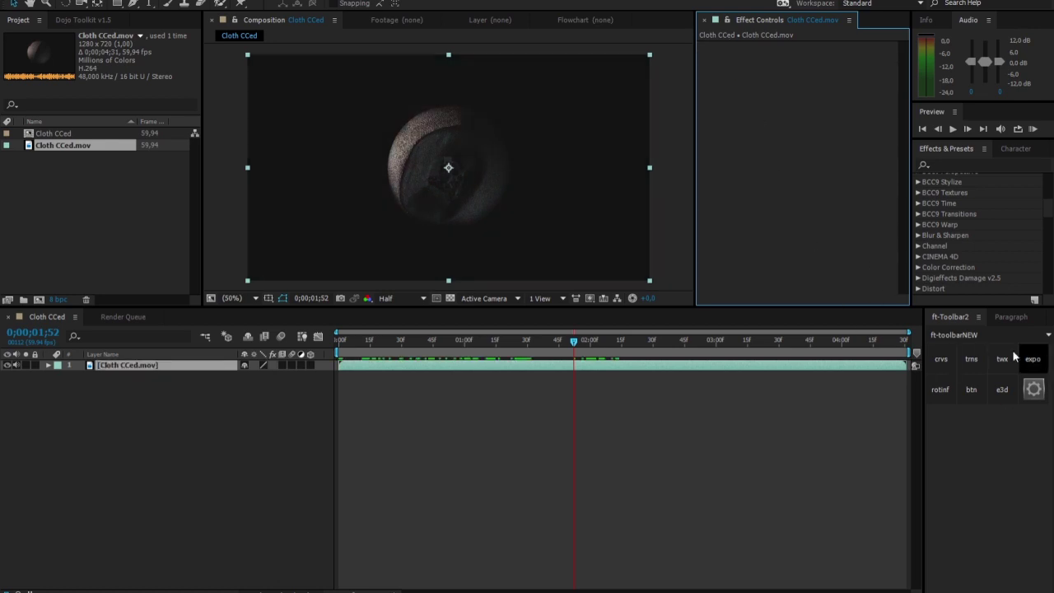
- Apply Twixtor Pro and Exposure from ft-Toolbar2, deleting each effect after it appears
left_click(1002, 360)
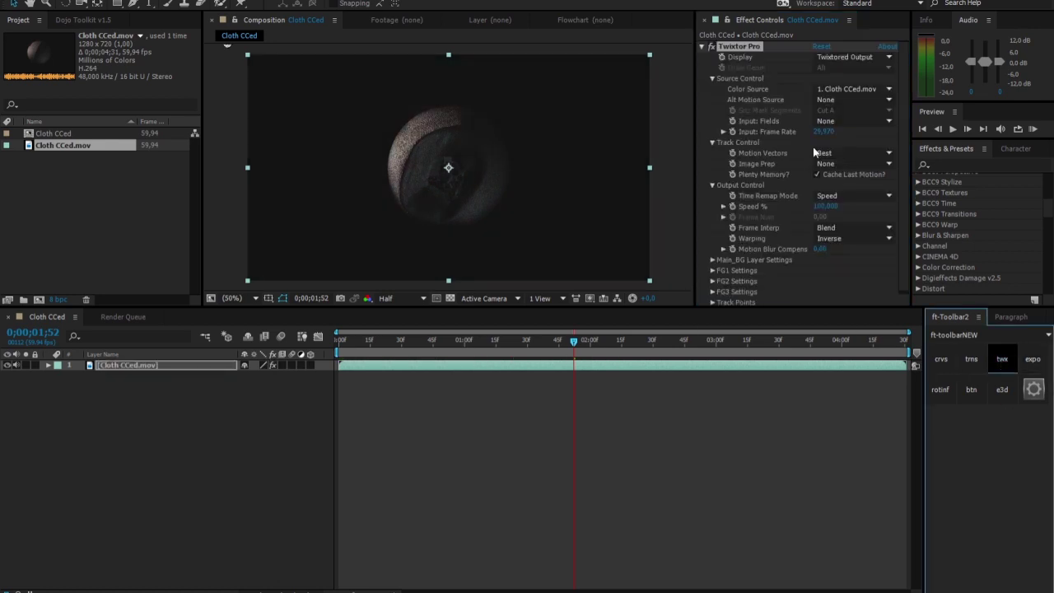
left_click(753, 48)
key("Delete")
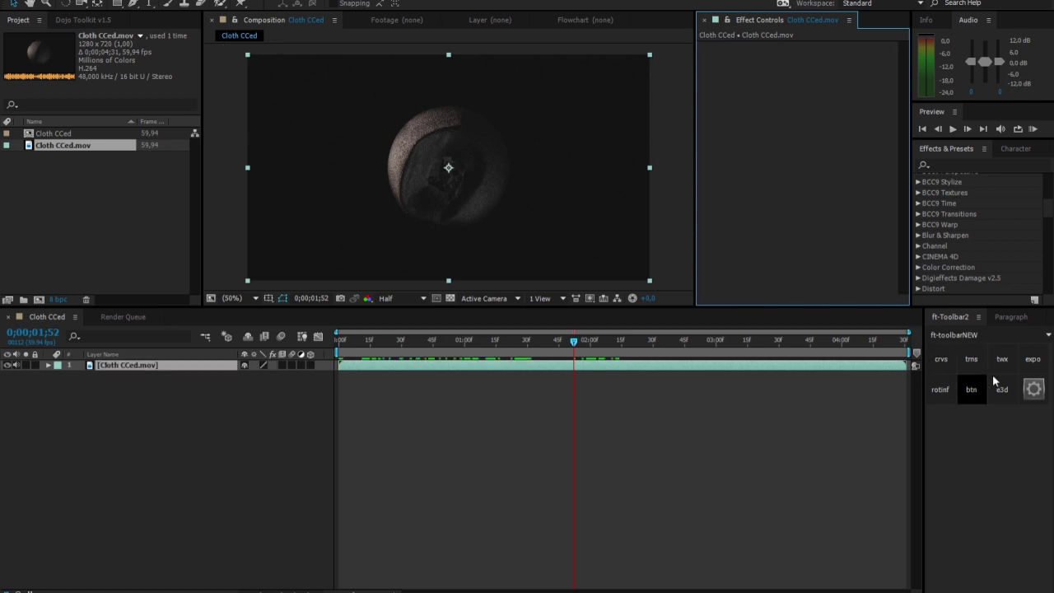
left_click(1030, 361)
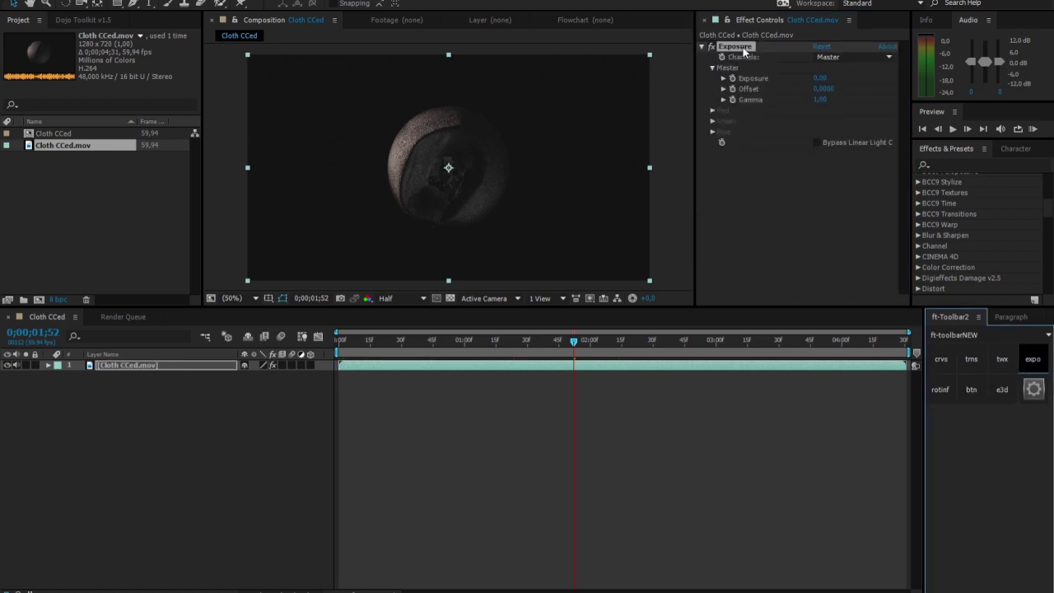
left_click(743, 47)
key("Delete")
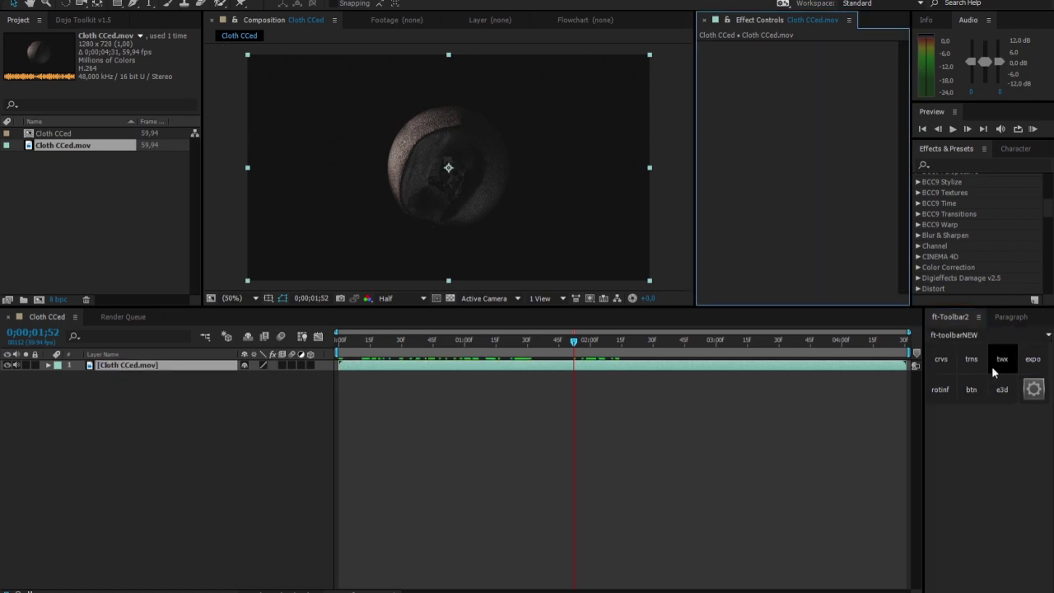
- Deselect the clip and move the current time to 0;00;02;02
left_click(727, 371)
left_click(219, 429)
mouse_move(579, 342)
left_mouse_down()
mouse_move(624, 345)
mouse_move(579, 346)
mouse_move(595, 354)
left_mouse_up()
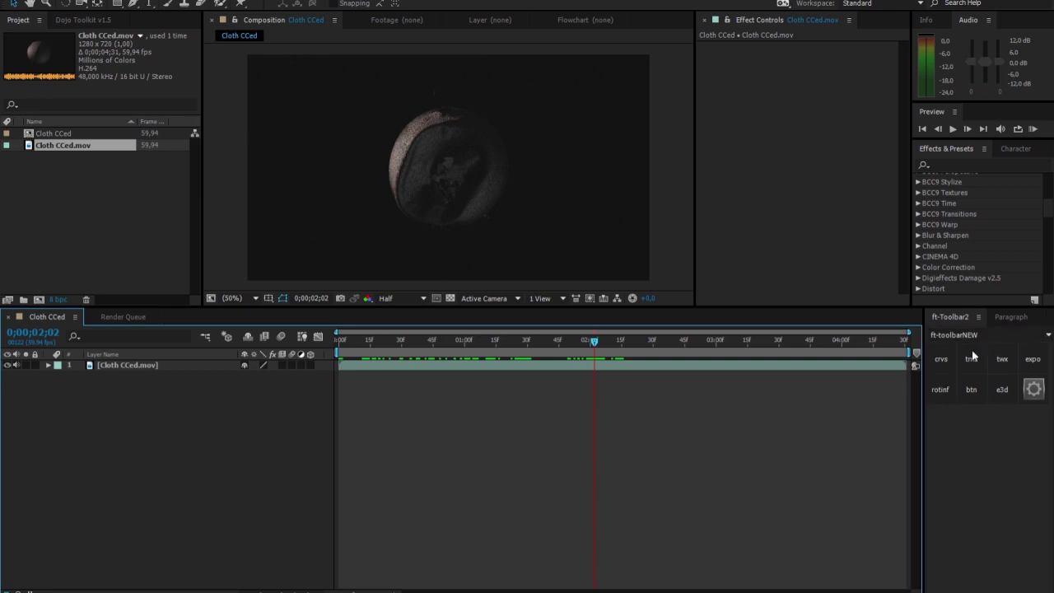
left_click(977, 388)
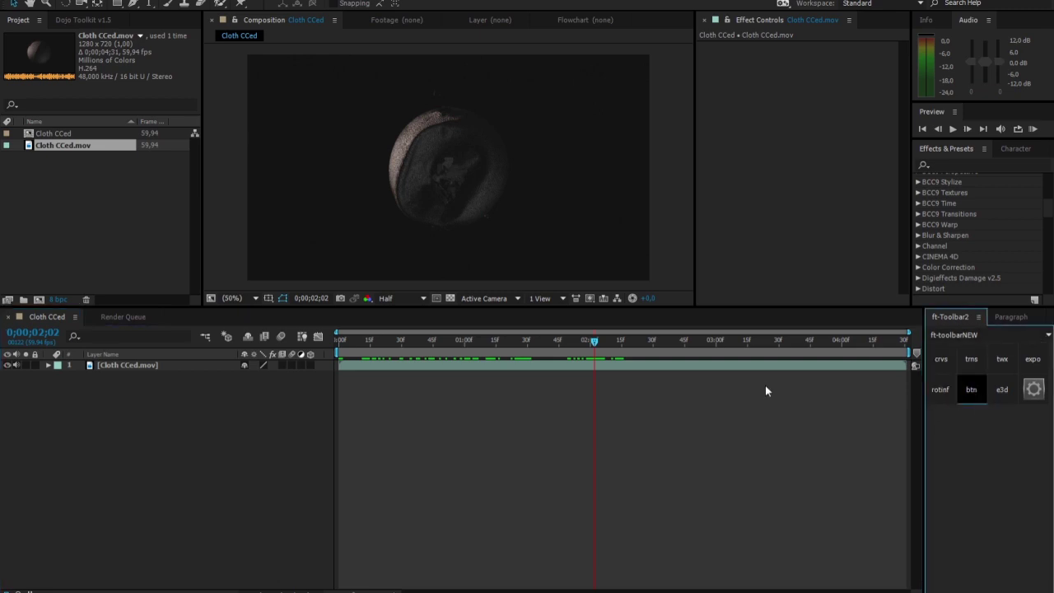
left_click(768, 367)
left_click(972, 390)
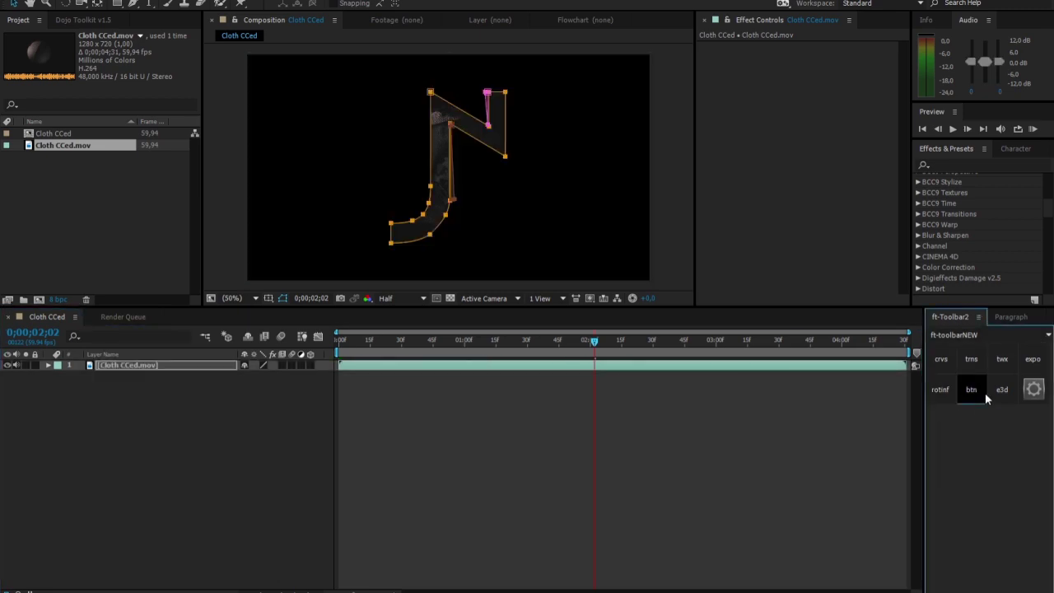
left_click(238, 431)
left_click(445, 207)
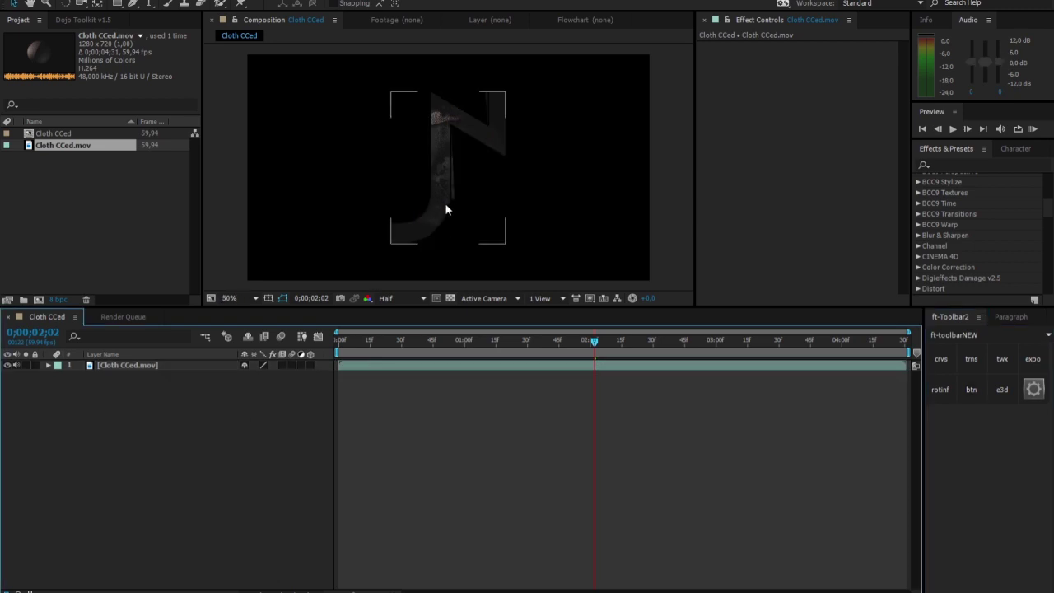
scroll(444, 207, "up", 1)
scroll(445, 207, "down", 1)
left_click(161, 367)
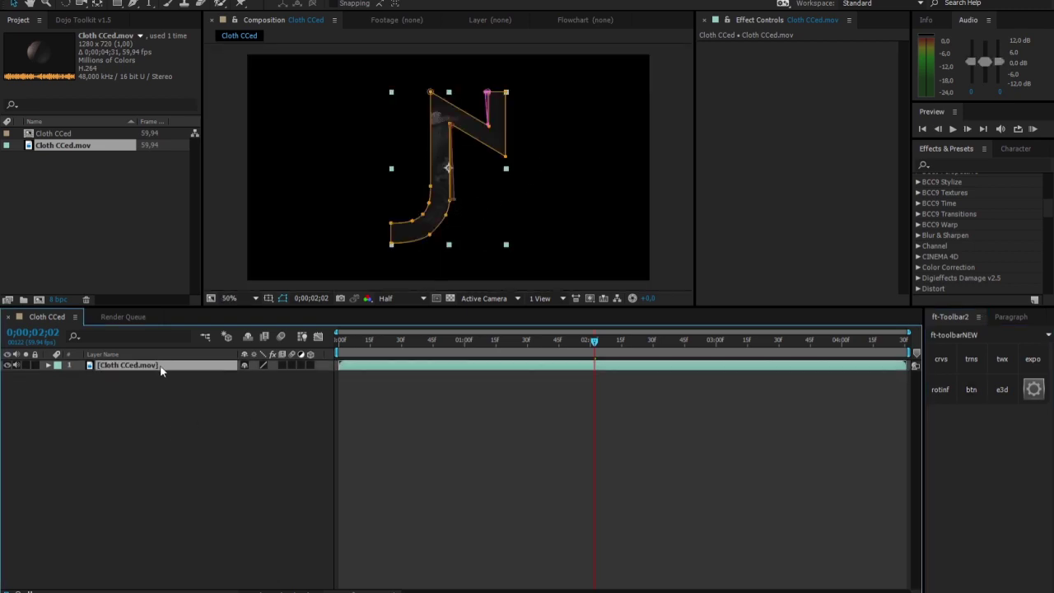
key("m")
left_click(124, 418)
left_click(113, 376)
left_click(108, 414, "shift")
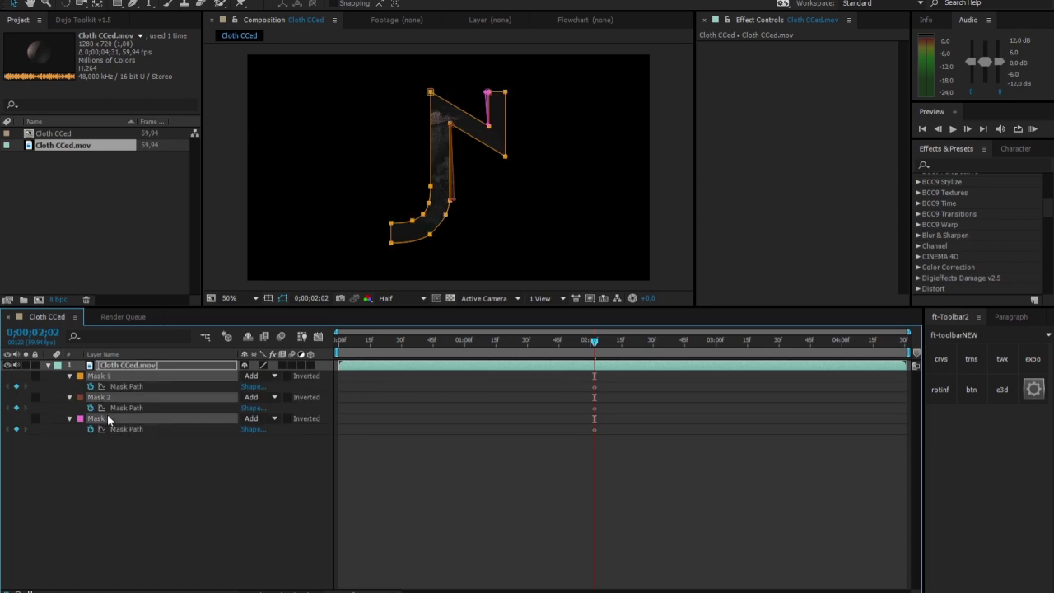
key("Delete")
left_click(48, 365)
- Hide the clip, create a solid named 'j mask', and give it a J-shaped mask
left_click(7, 365)
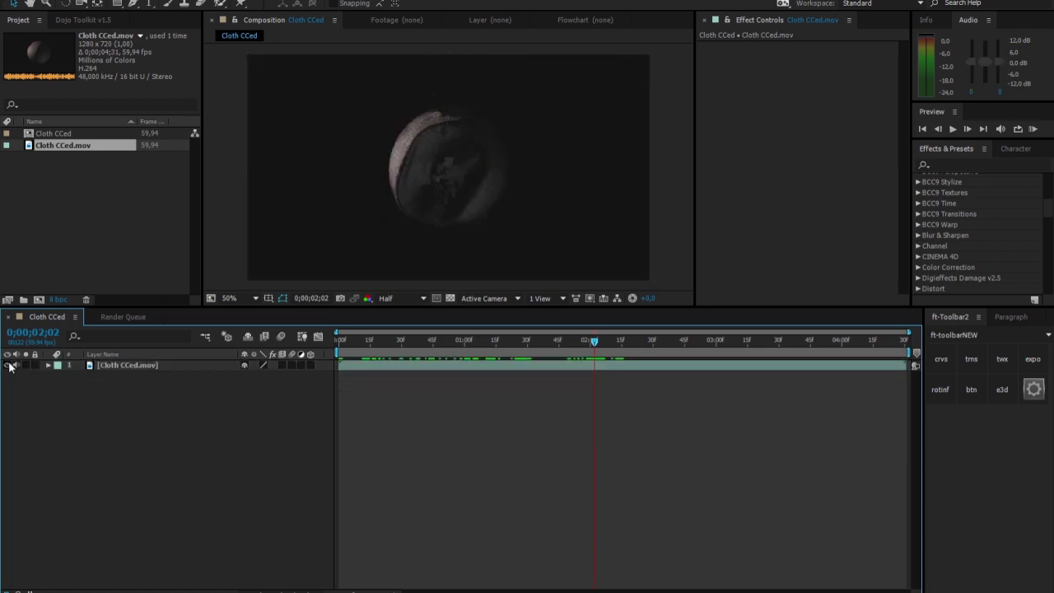
right_click(62, 392)
mouse_move(82, 402)
left_click(249, 434)
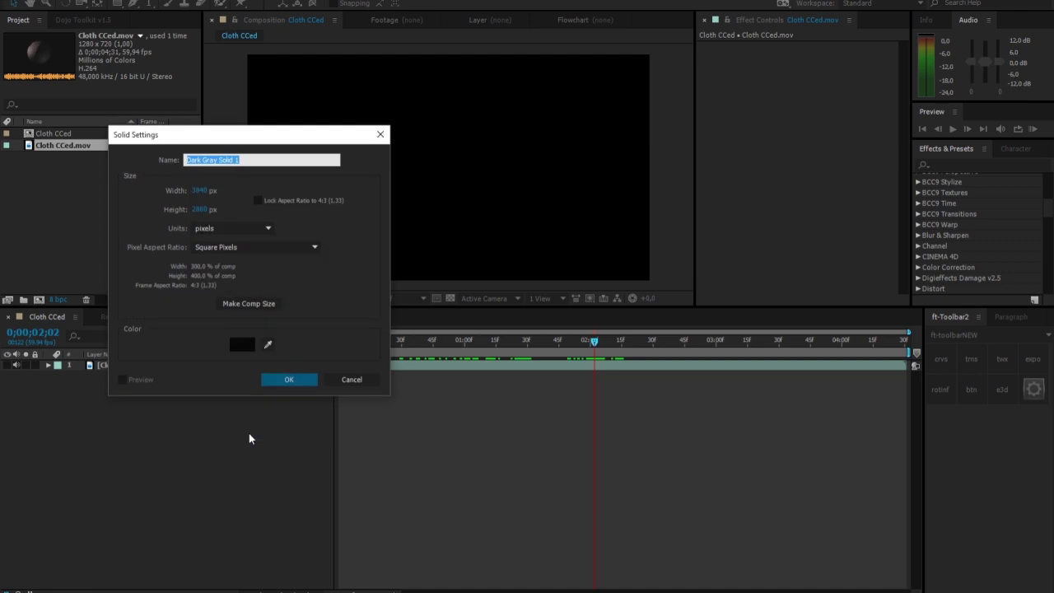
type("j mask")
key("Return")
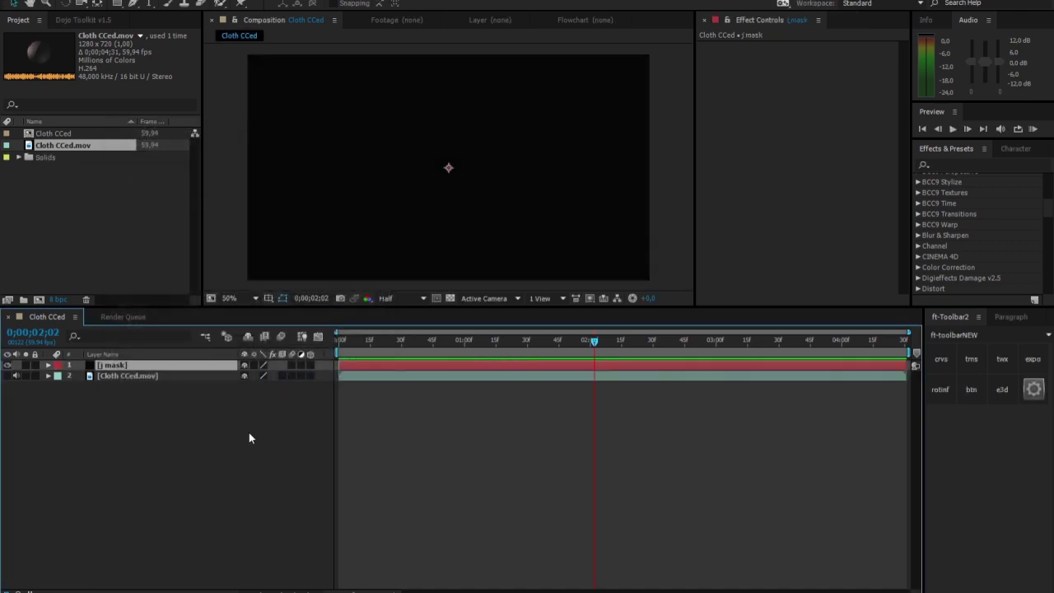
left_click(961, 384)
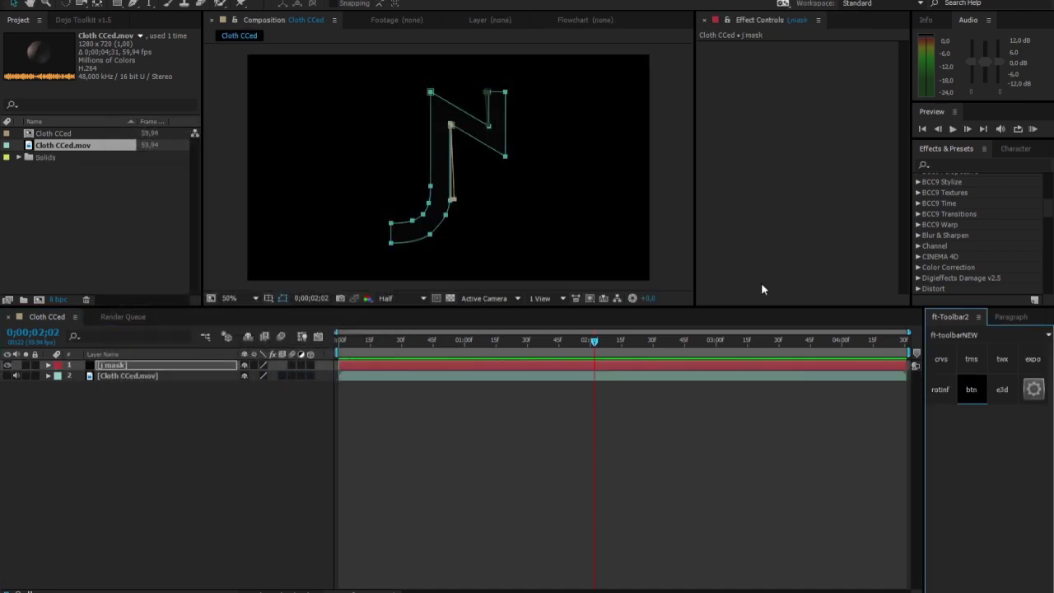
left_click(194, 416)
left_click(115, 365)
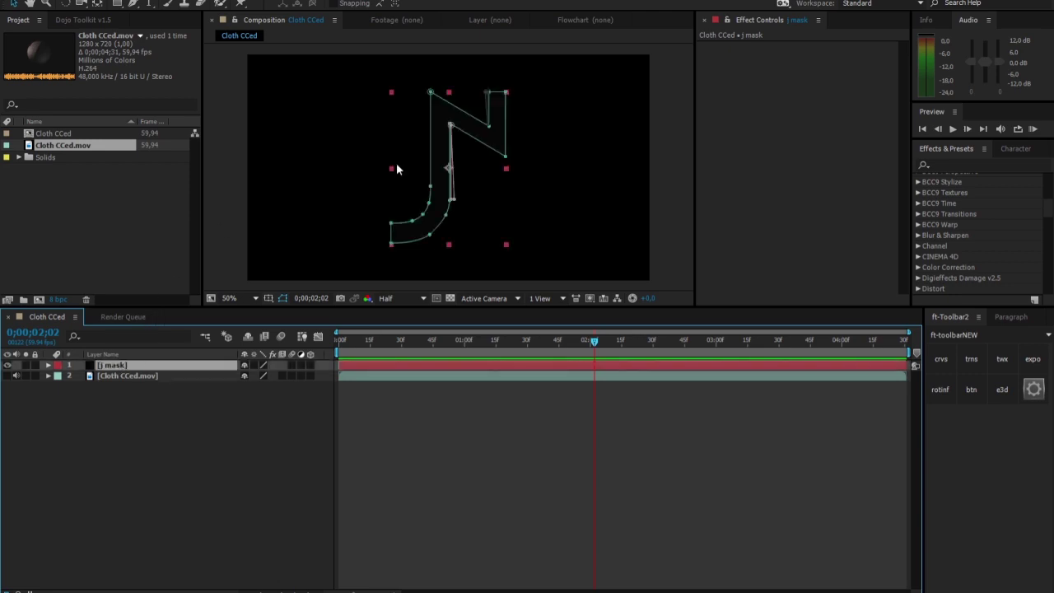
- Change the j mask solid's colour to pink in Solid Settings
key("ctrl+shift+y")
left_click(701, 334)
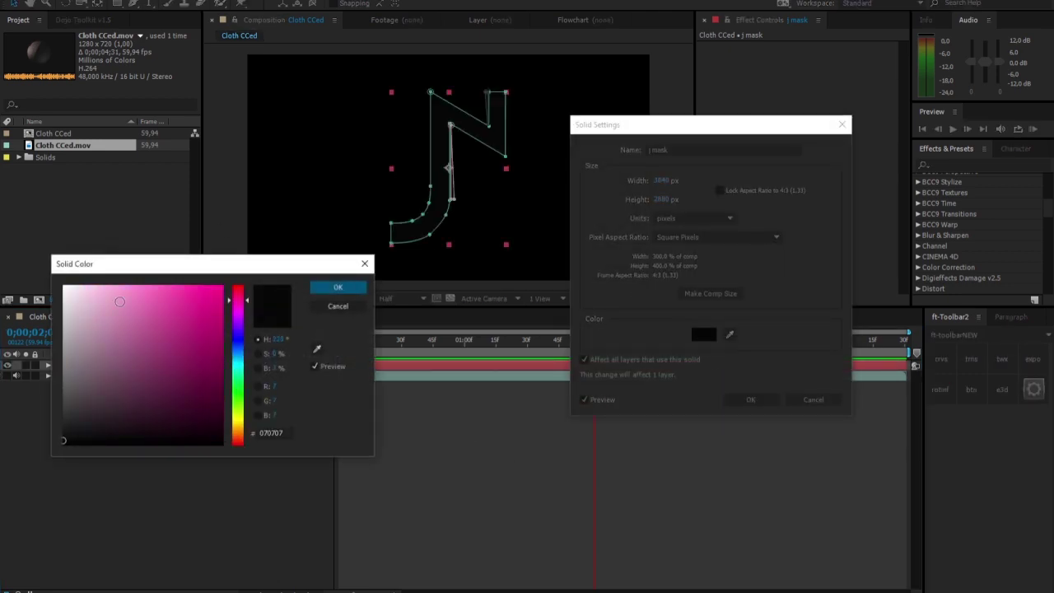
left_click(106, 301)
left_click(338, 288)
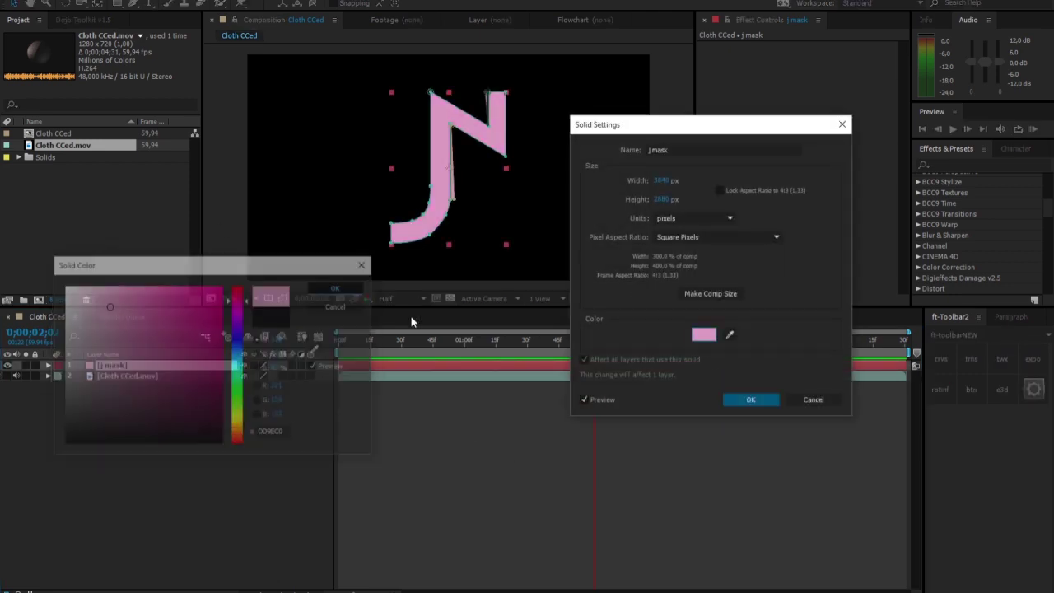
left_click(750, 400)
left_click(124, 493)
left_click(104, 365)
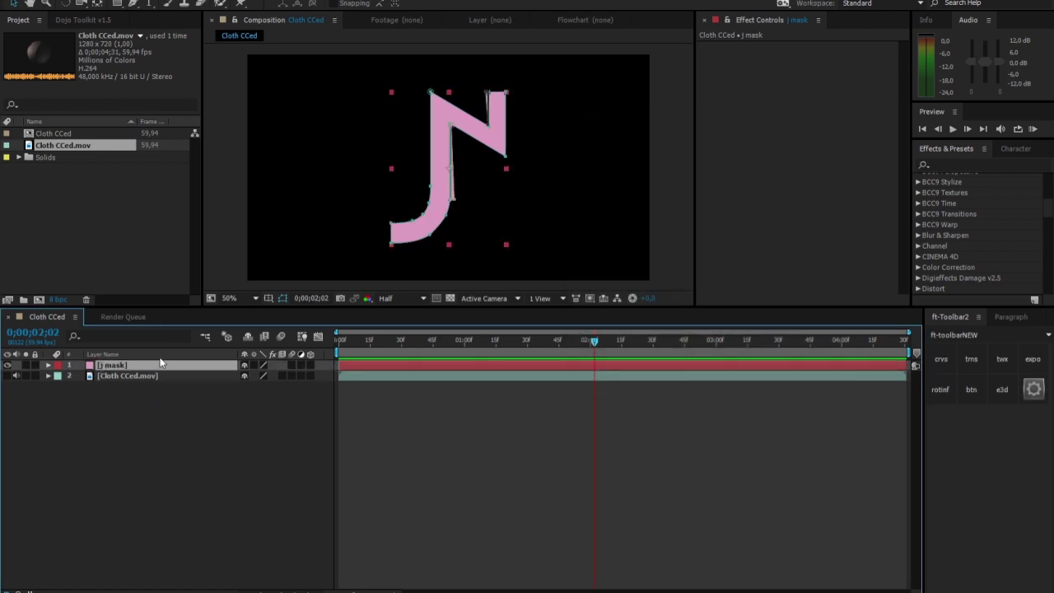
key("ctrl+shift+a")
- Delete the j mask layer and add a time*60 expression to the clip's Rotation
left_click(126, 370)
key("Delete")
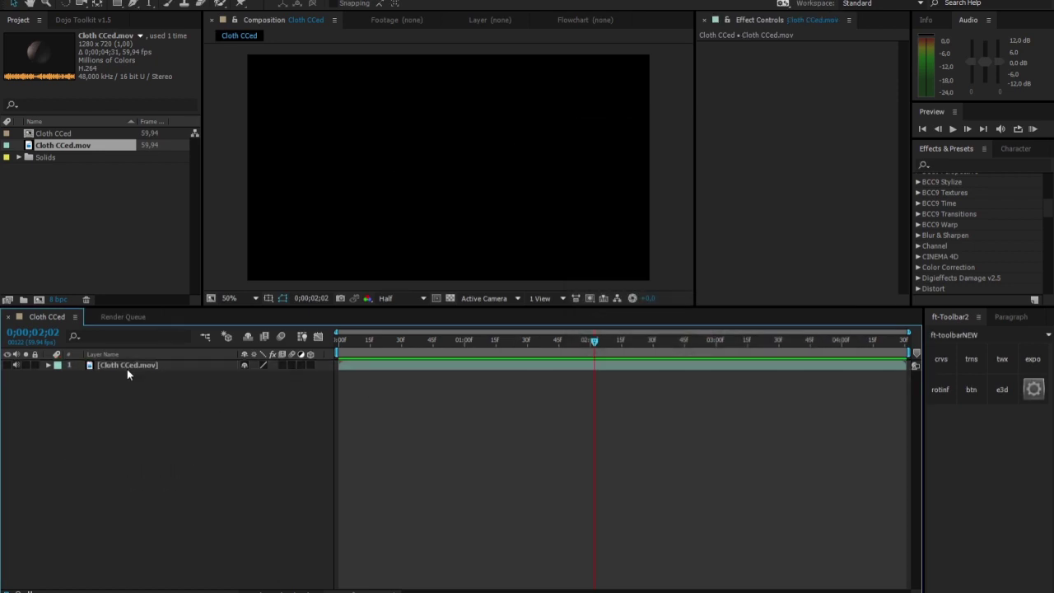
left_click(131, 366)
key("r")
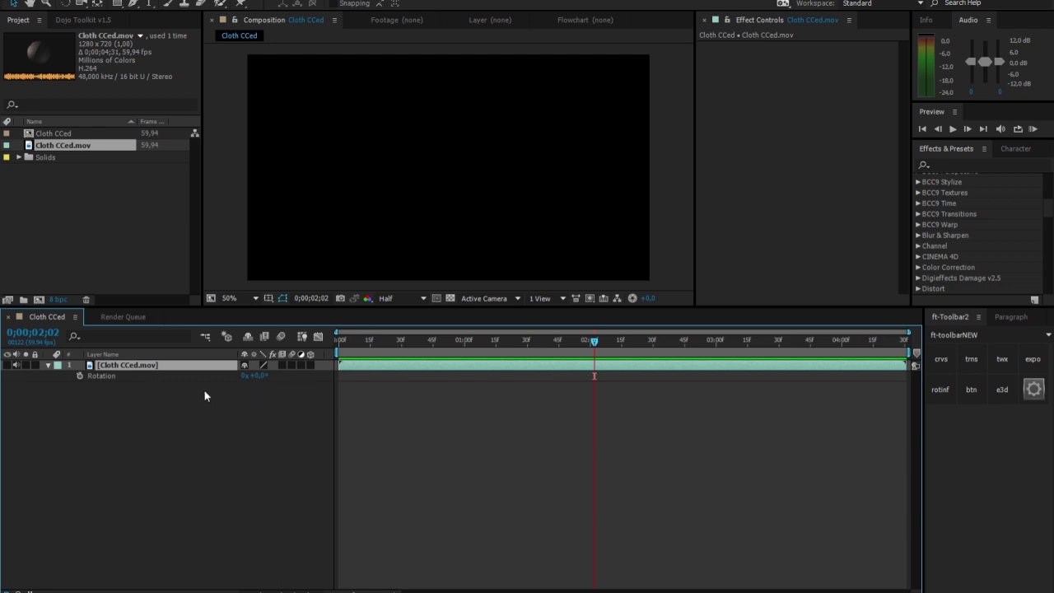
left_click(116, 375)
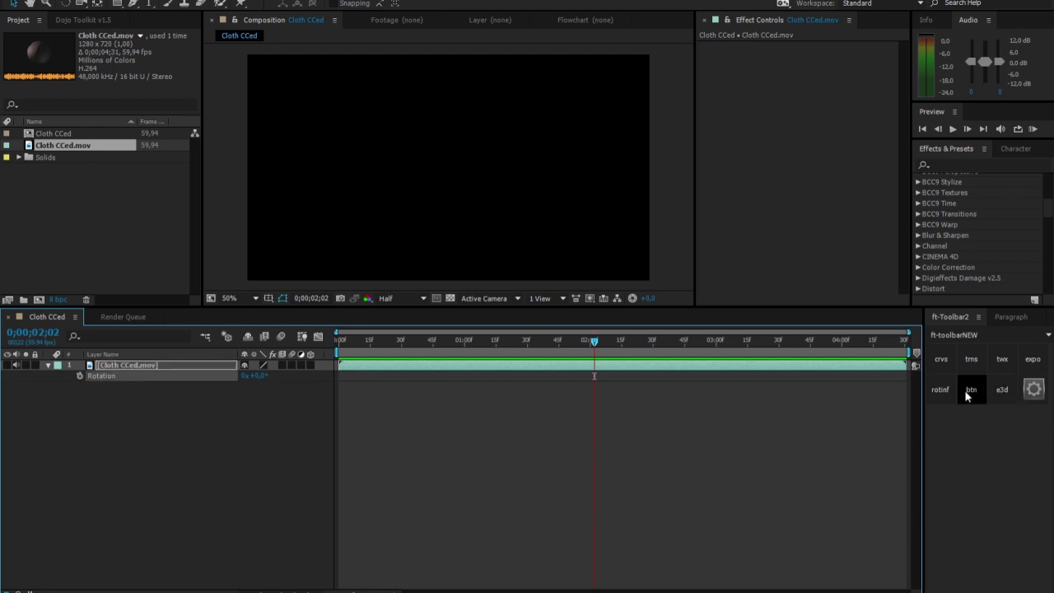
left_click(940, 389)
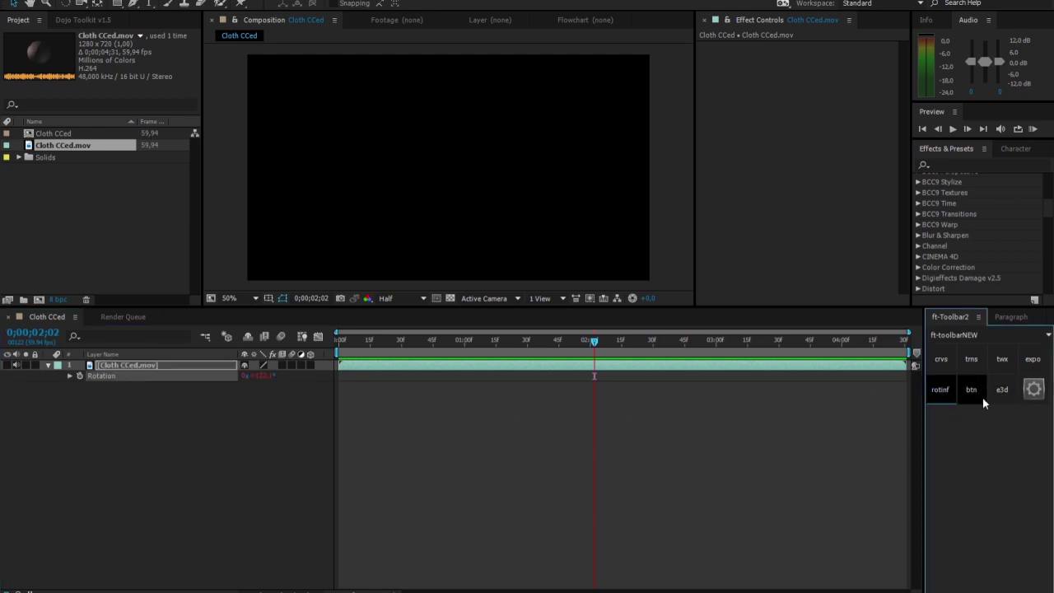
left_click(195, 410)
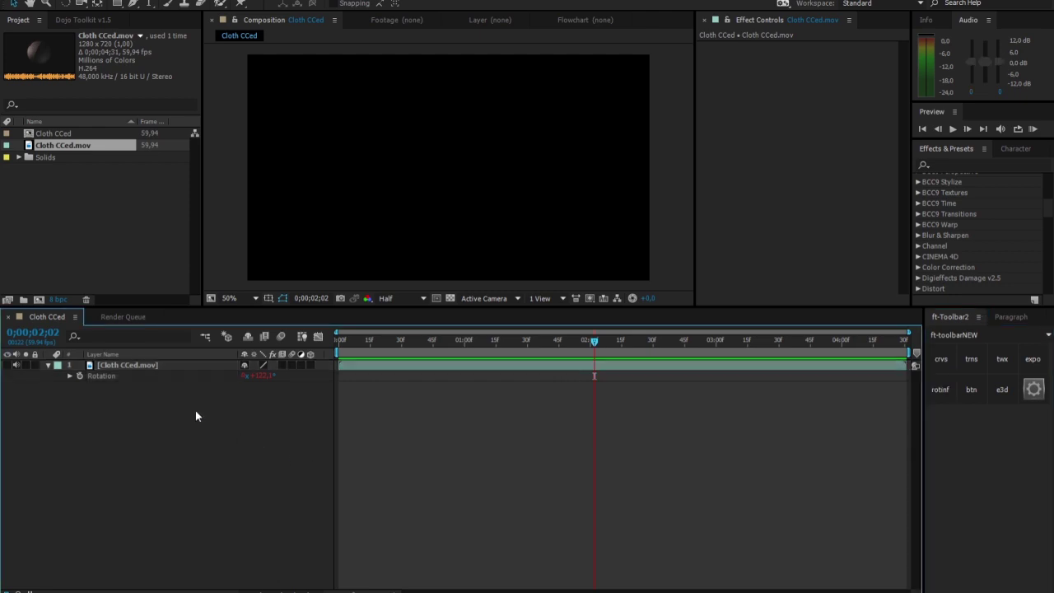
left_click(70, 375)
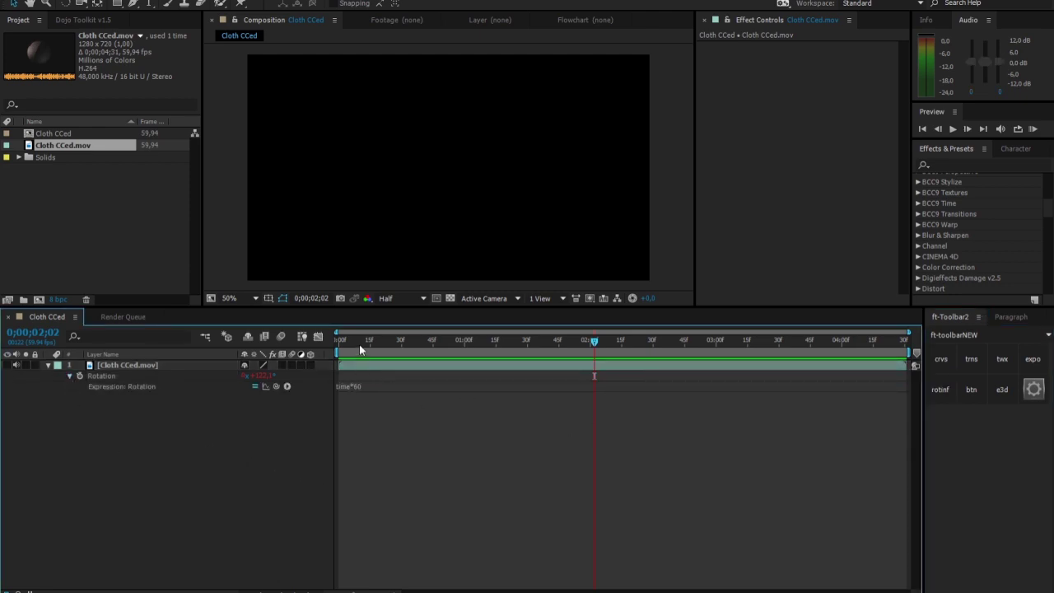
- Unhide the clip and scrub the timeline to preview the spinning rotation
left_click_drag(361, 341, 371, 341)
left_click(7, 365)
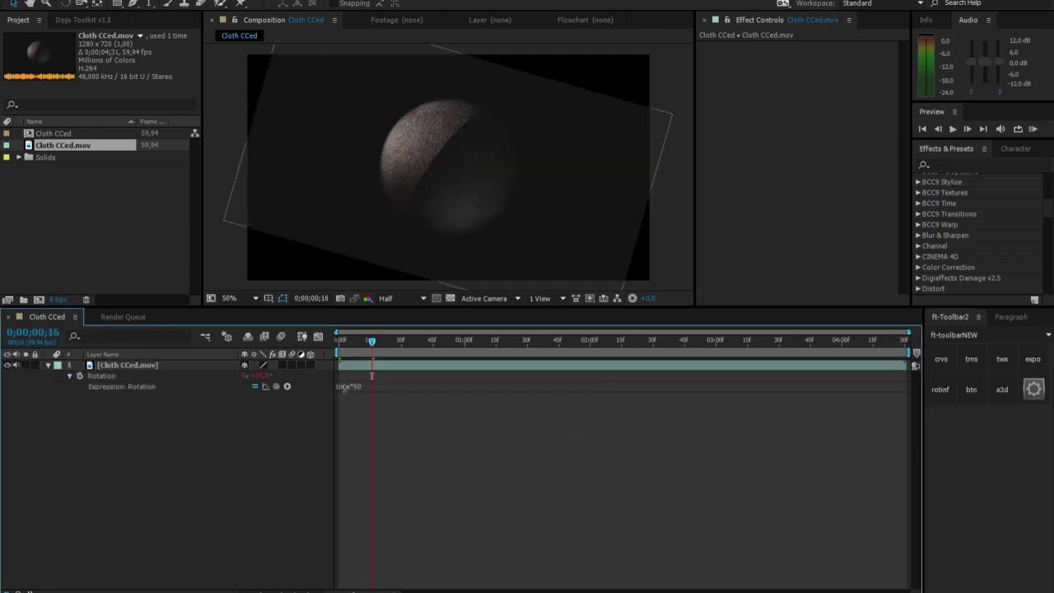
left_click(395, 341)
left_click_drag(396, 345, 622, 362)
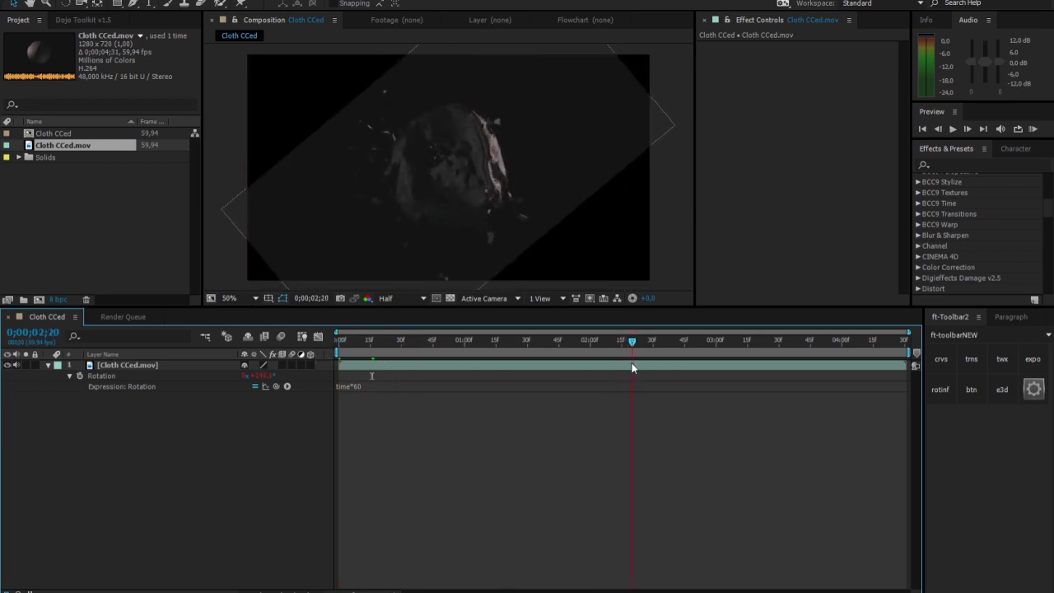
mouse_move(632, 368)
left_mouse_down()
mouse_move(595, 366)
mouse_move(631, 366)
left_mouse_up()
- Clear the time*60 expression so Rotation returns to 0x+0.0°
left_click(136, 366)
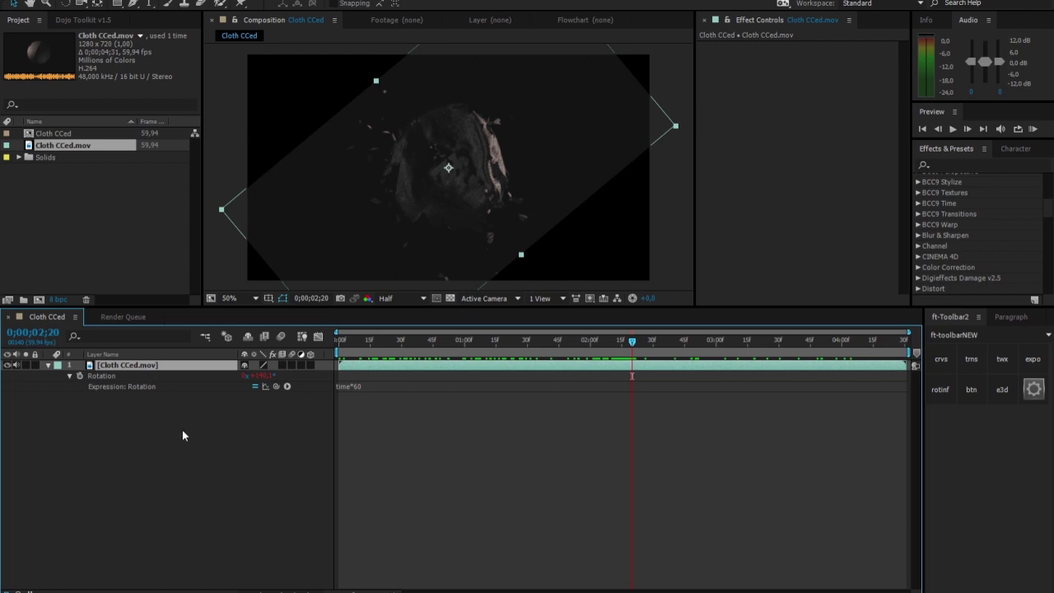
left_click(350, 386)
left_click(272, 440)
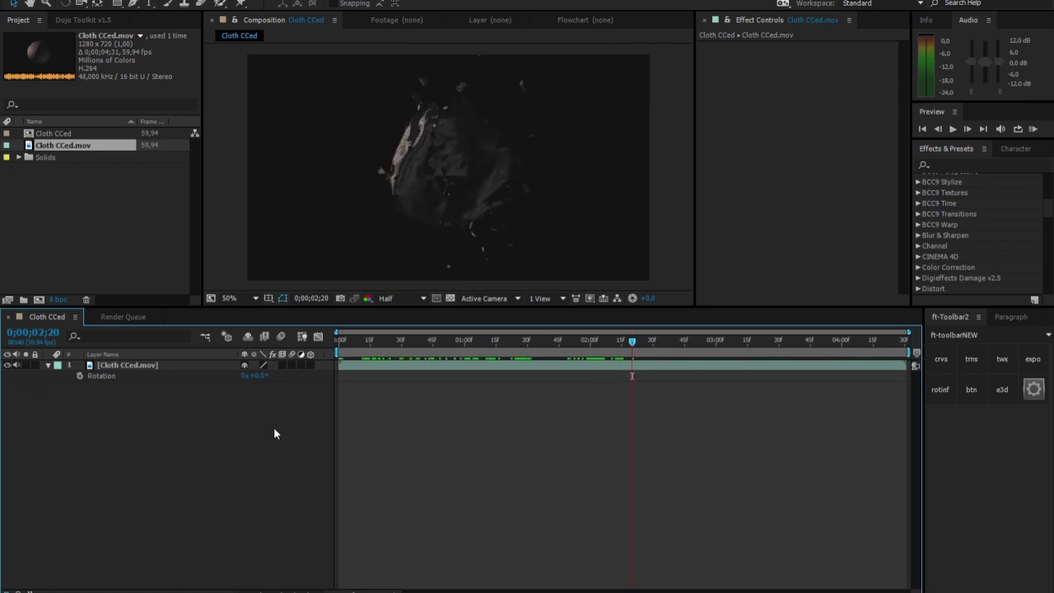
- Open the ft-Toolbar Editor, move it aside, and focus the toolbar list
left_click(1041, 397)
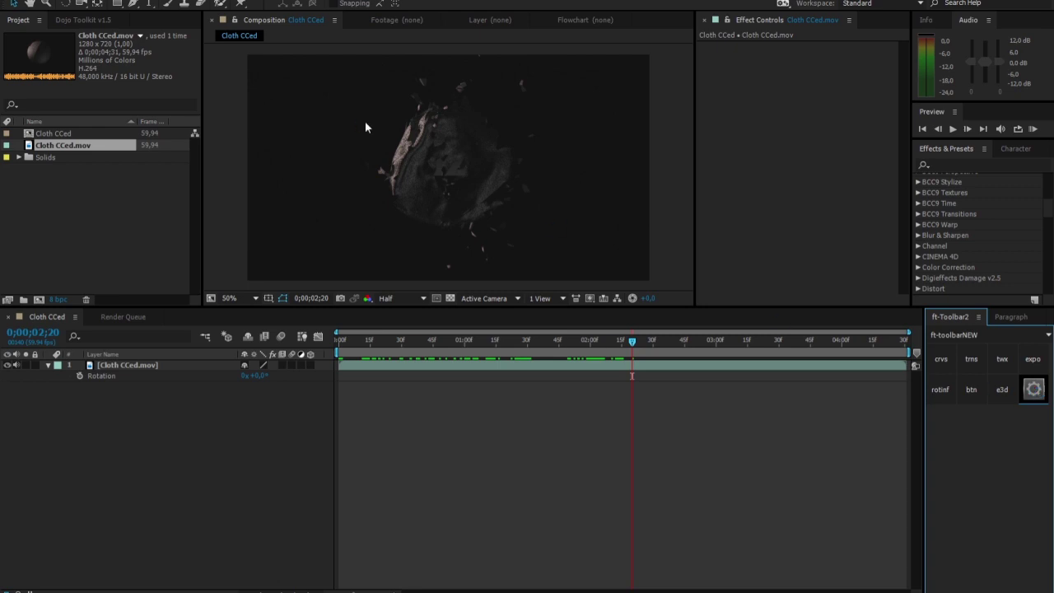
left_click_drag(489, 39, 647, 74)
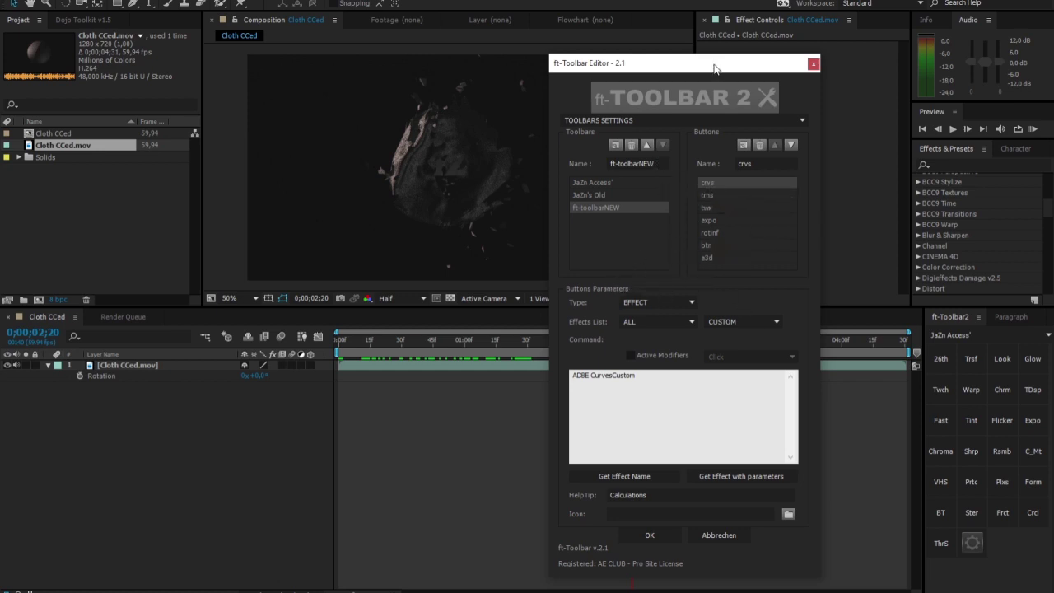
left_click_drag(717, 64, 704, 37)
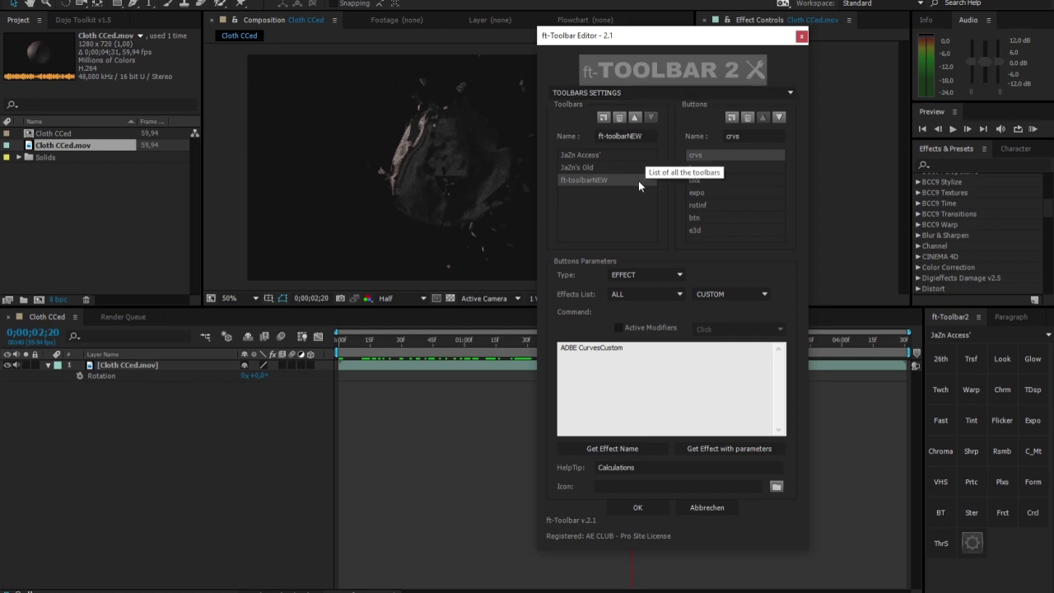
left_click(601, 210)
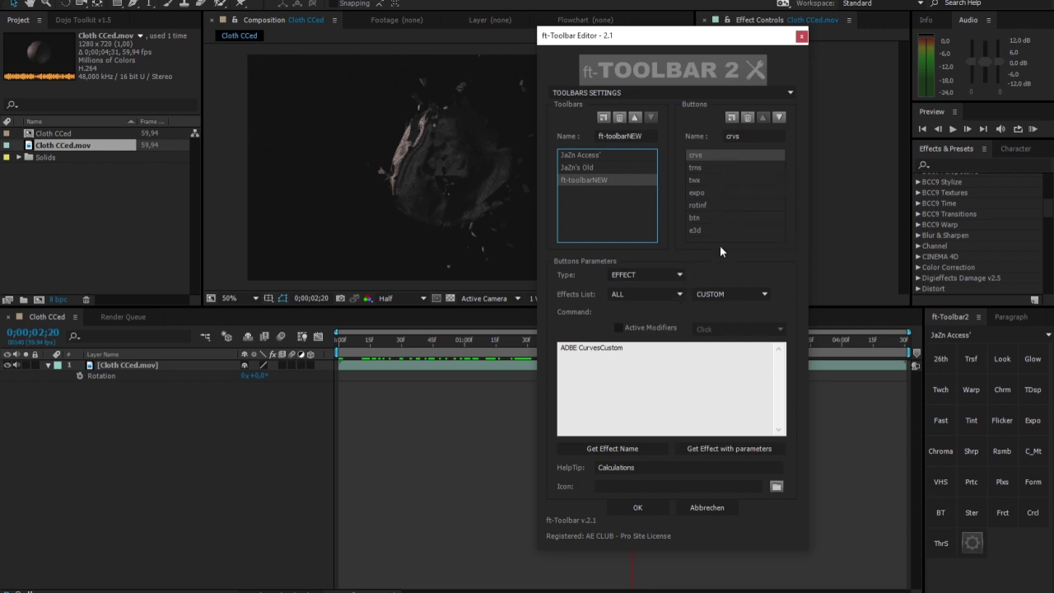
- Add a test button to ft-toolbarNEW, delete it, and select the crvs button
left_click(732, 118)
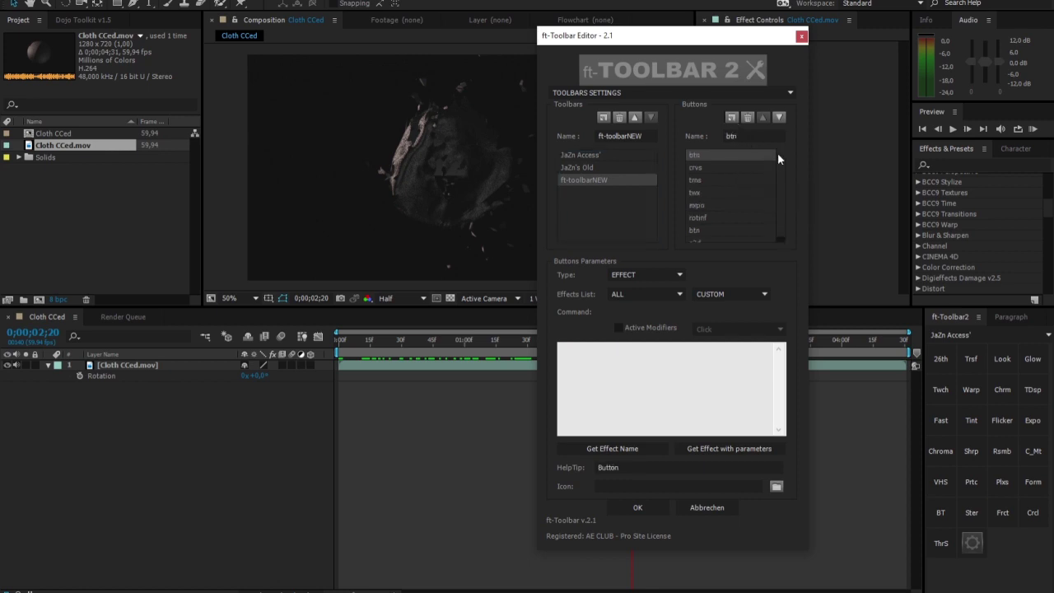
left_click(748, 121)
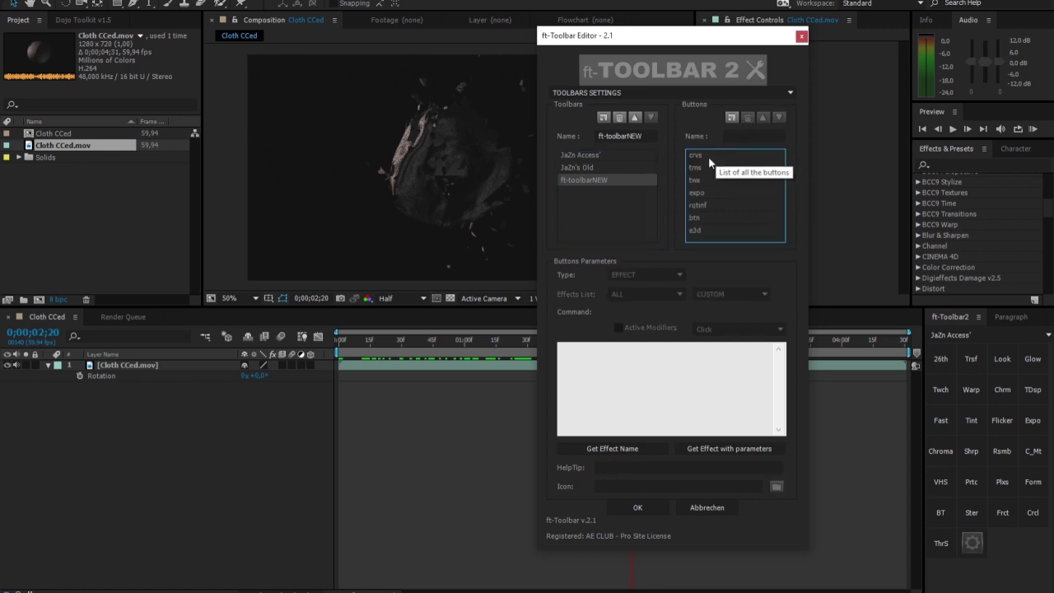
left_click(709, 156)
left_click(720, 136)
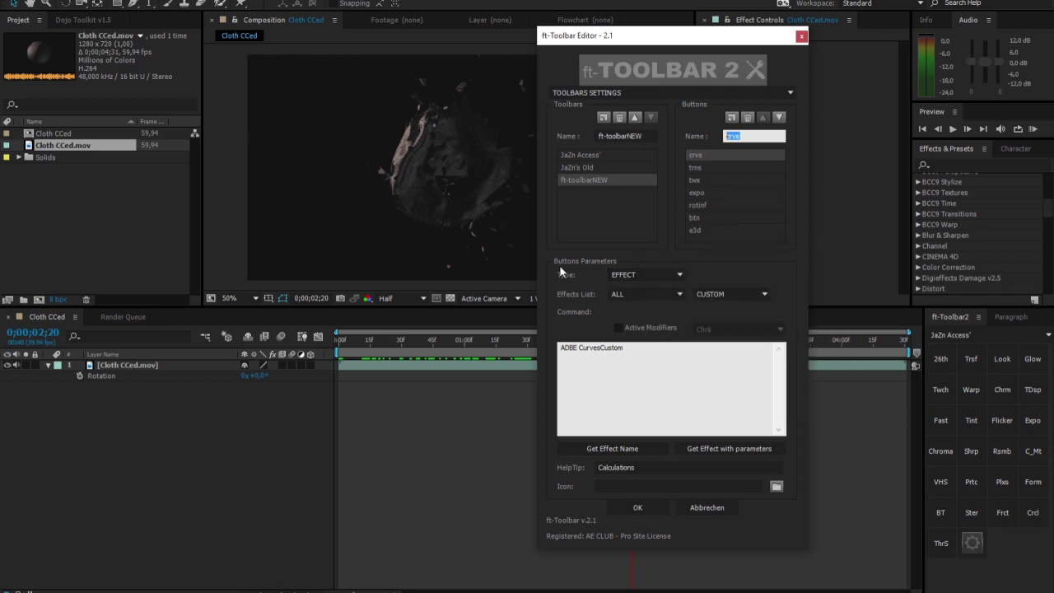
left_click(630, 294)
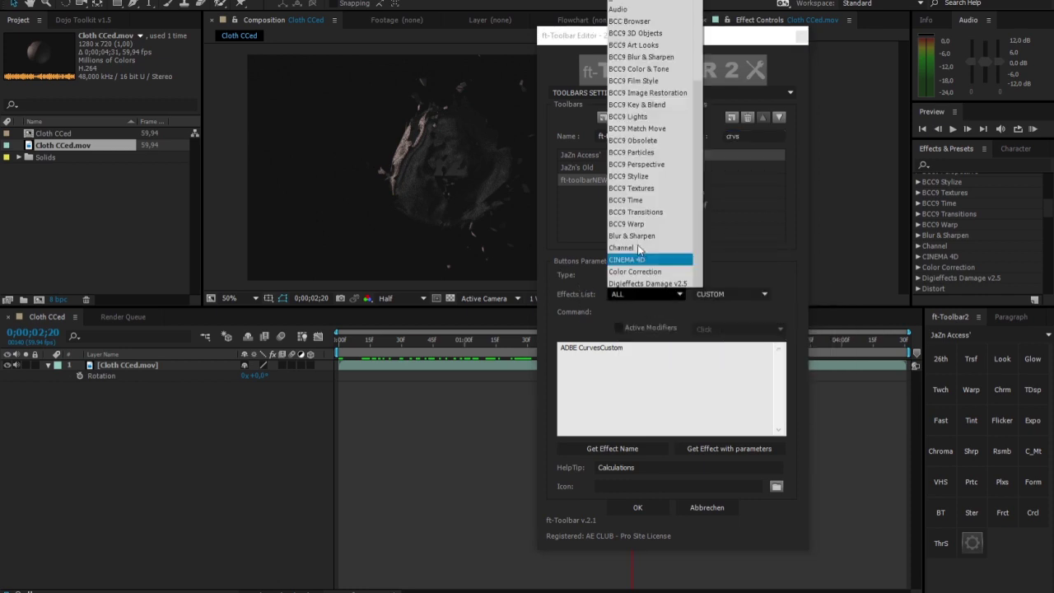
left_click(718, 297)
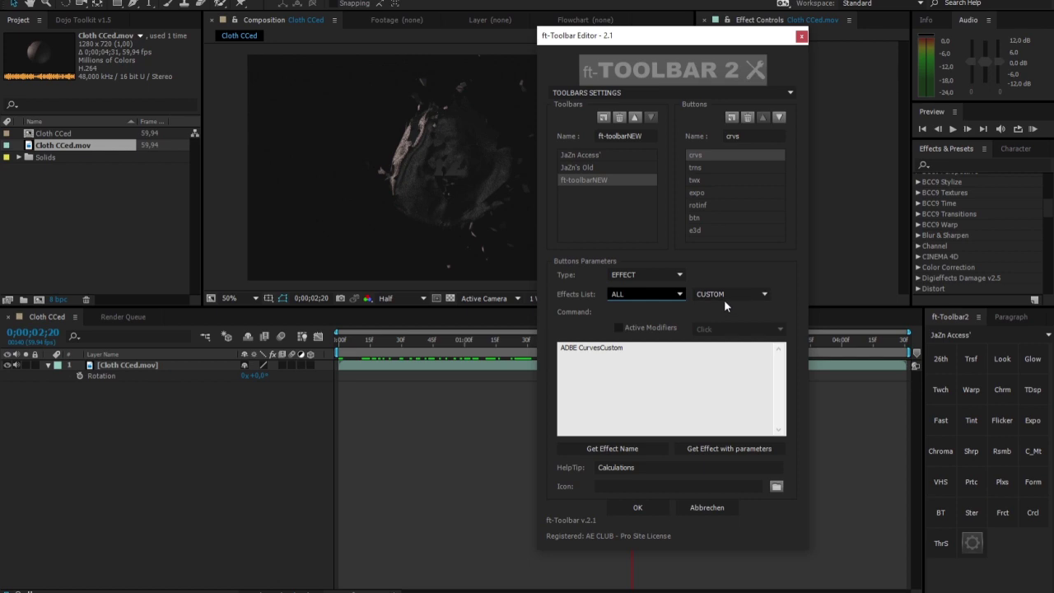
left_click(724, 296)
left_click(643, 297)
left_click(637, 295)
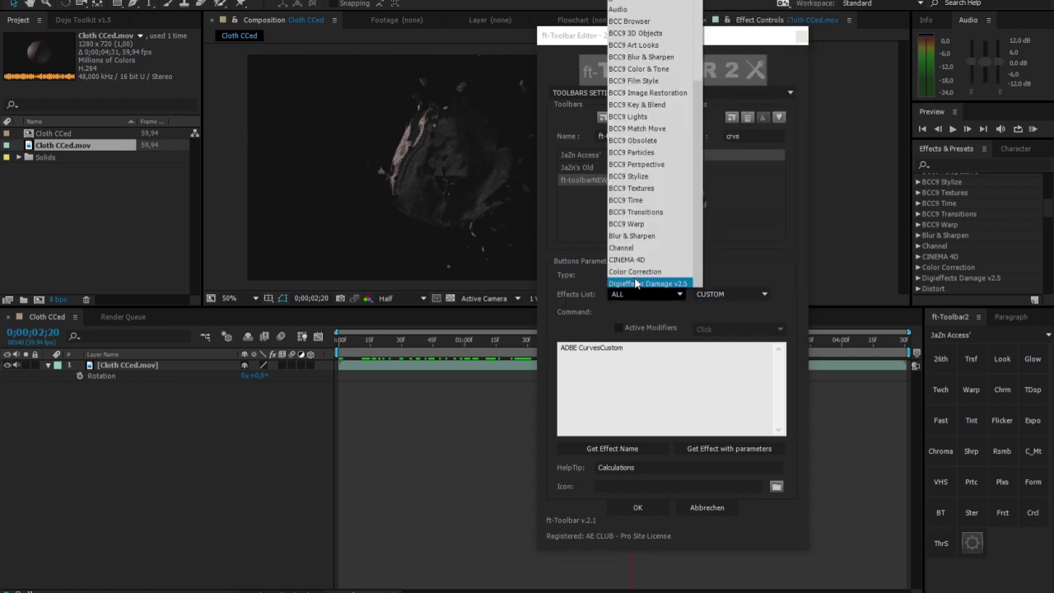
scroll(636, 284, "down", 10)
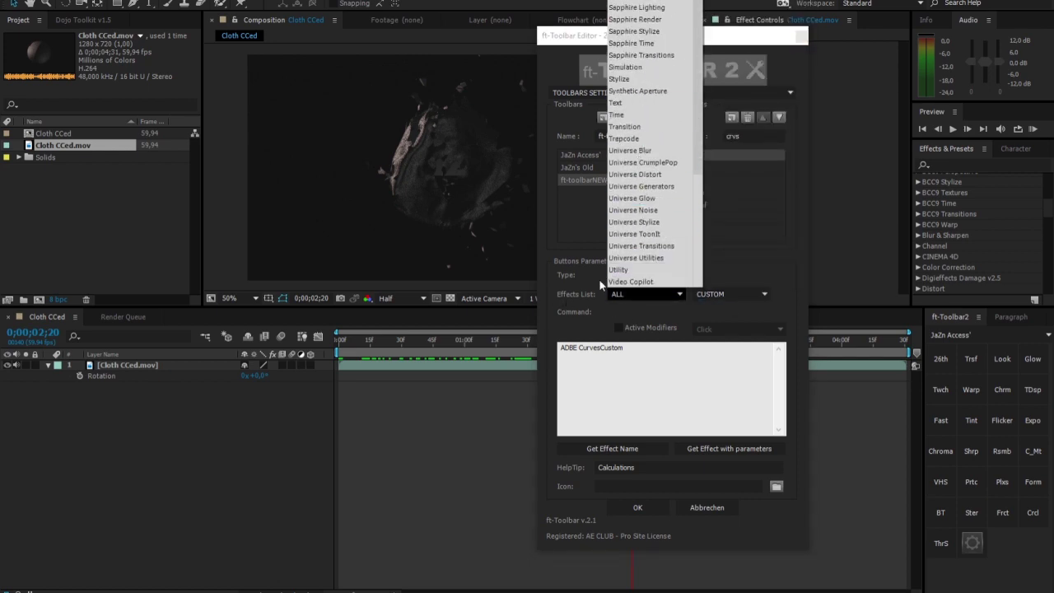
left_click(671, 311)
left_click(658, 295)
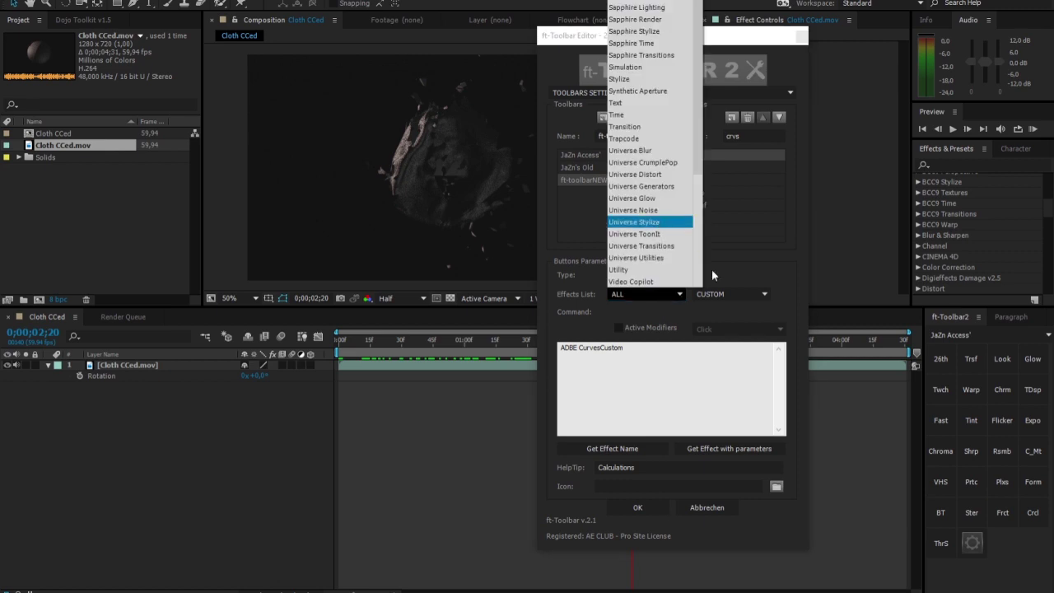
left_click(655, 222)
left_click(739, 294)
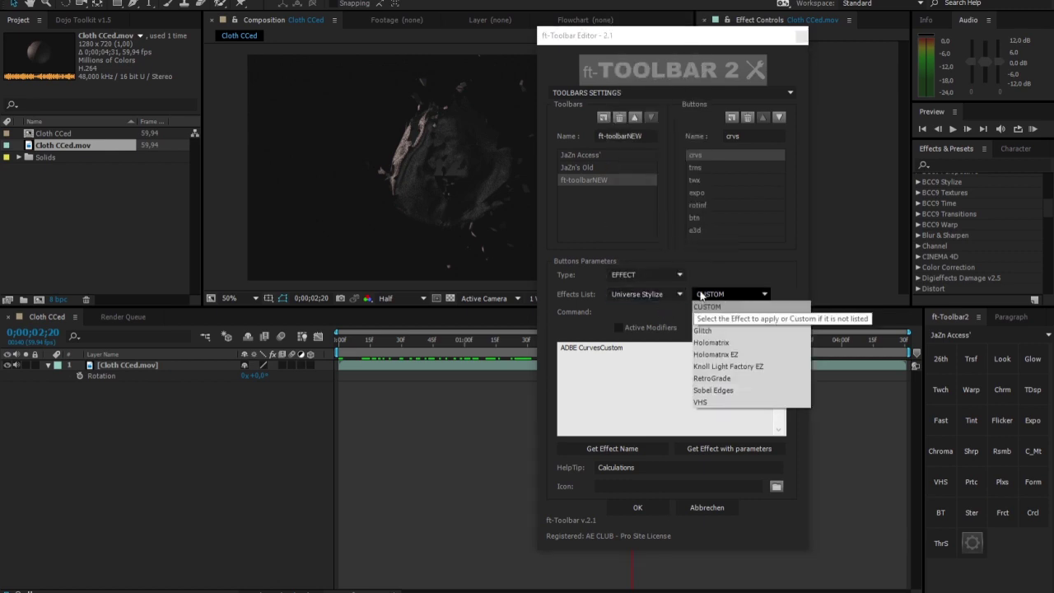
left_click(642, 294)
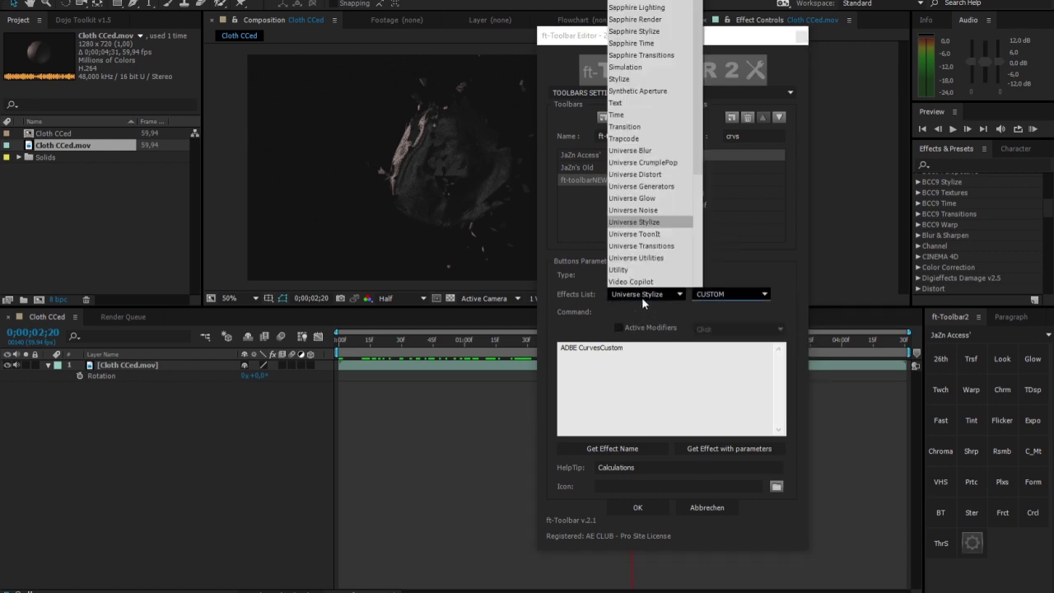
scroll(658, 157, "up", 5)
scroll(659, 156, "up", 7)
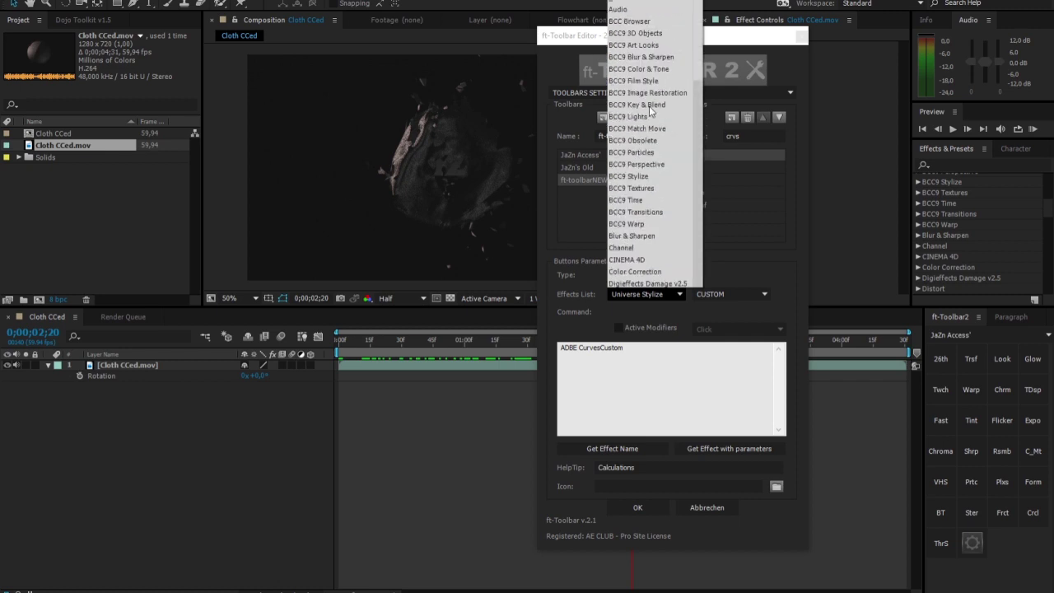
left_click(584, 293)
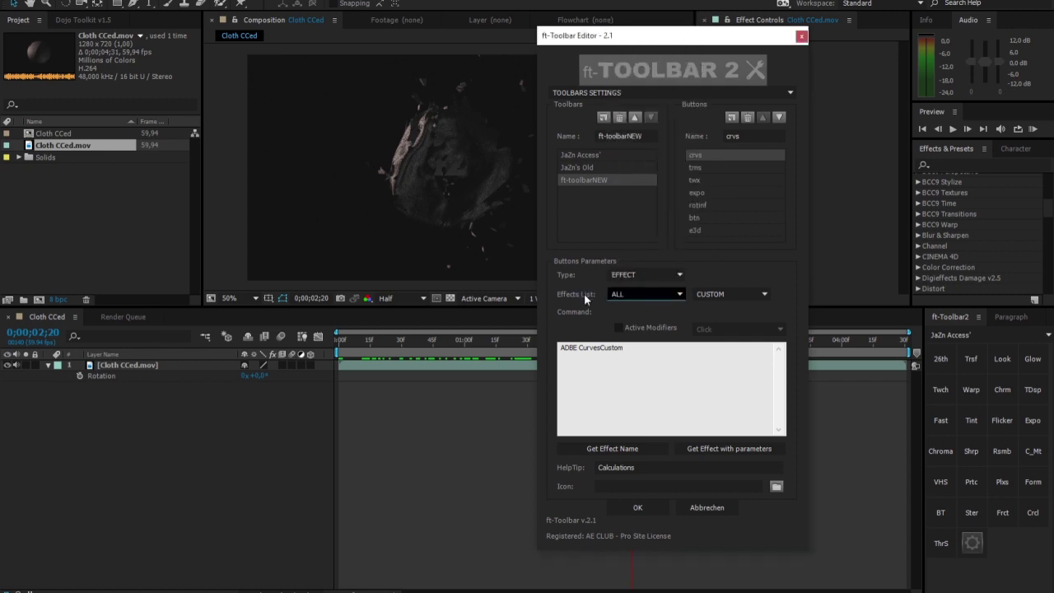
- Replace the rotinf button's time*60 command with wiggle(1,1)
left_click(640, 276)
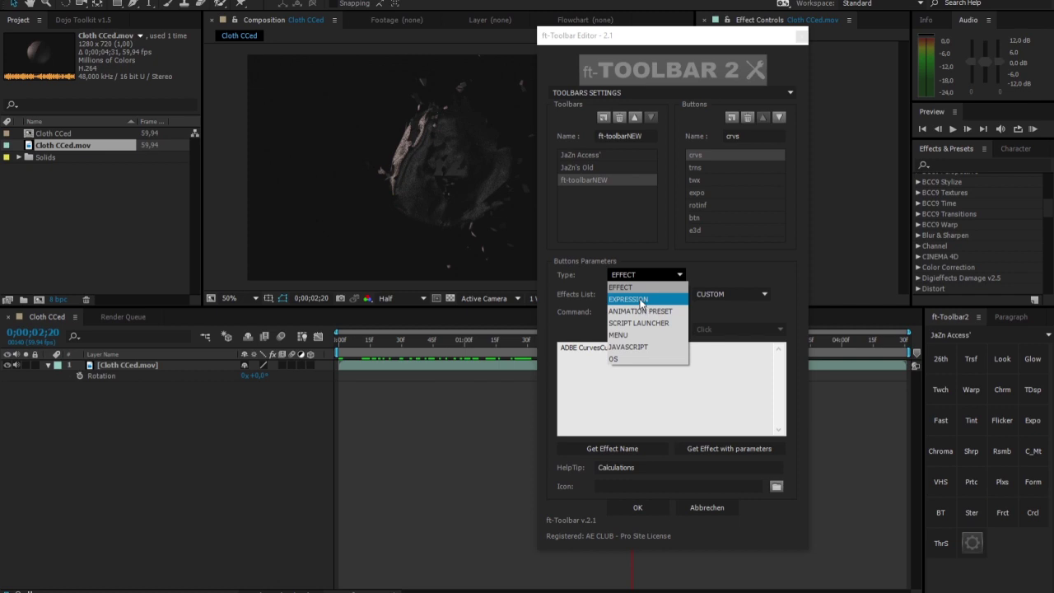
left_click(623, 284)
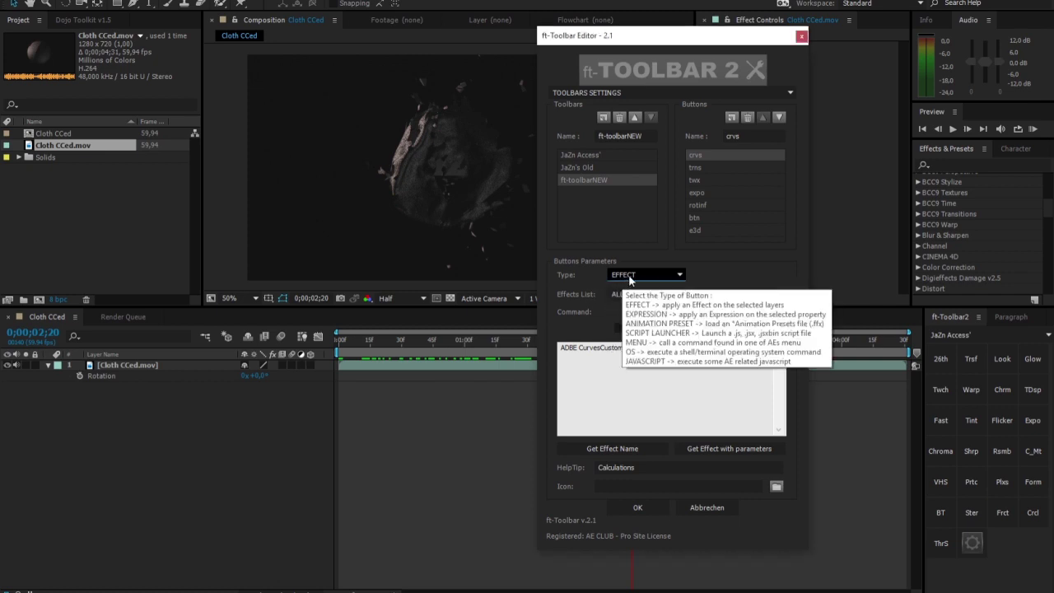
left_click(698, 205)
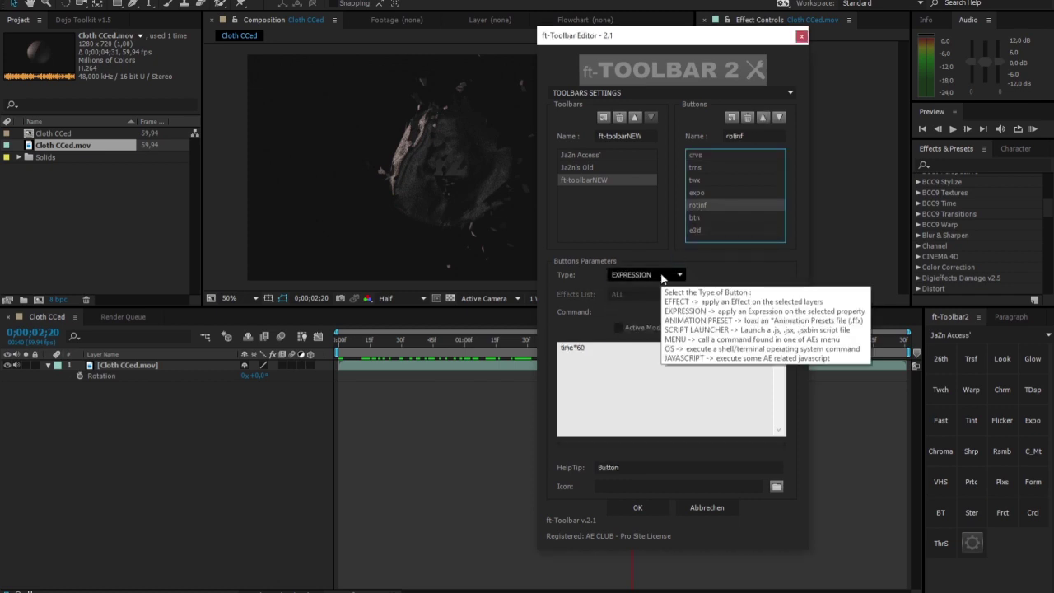
left_click(594, 349)
left_click(605, 356)
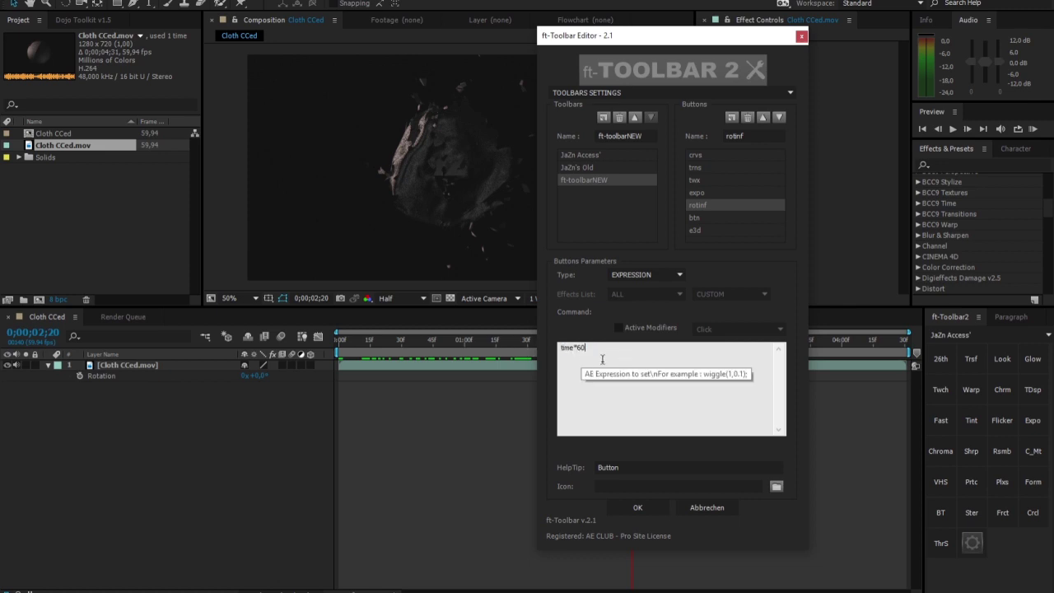
double_click(590, 359)
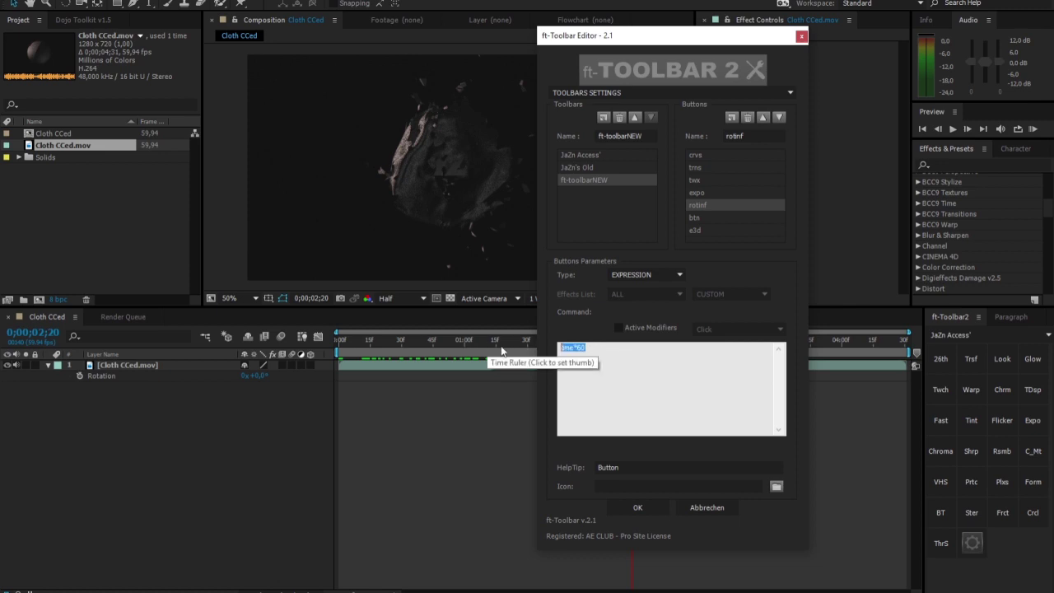
left_click(590, 358)
key("ctrl+a")
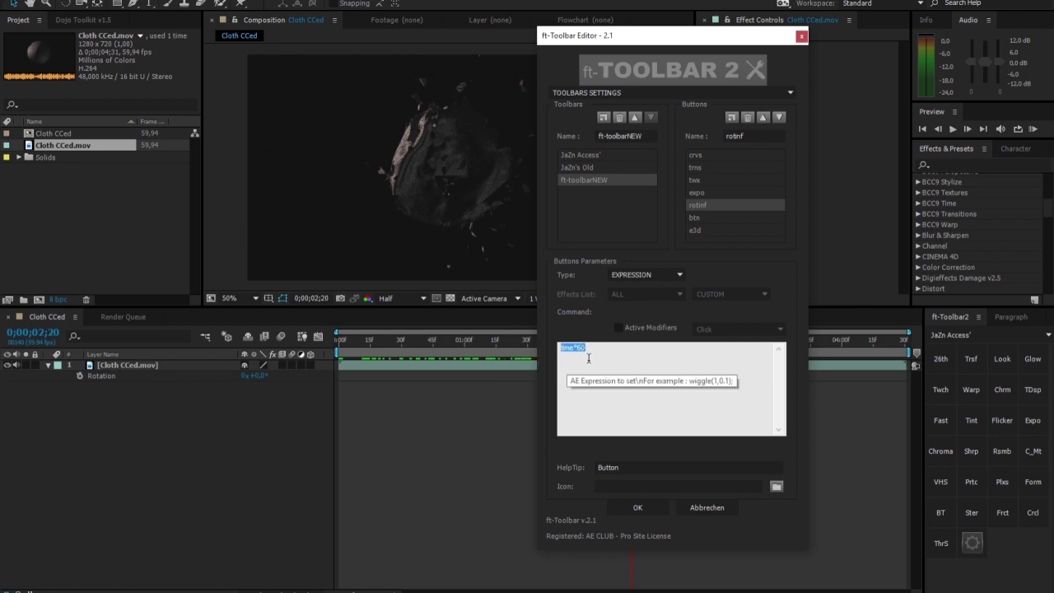
type("wiggle(1,1)")
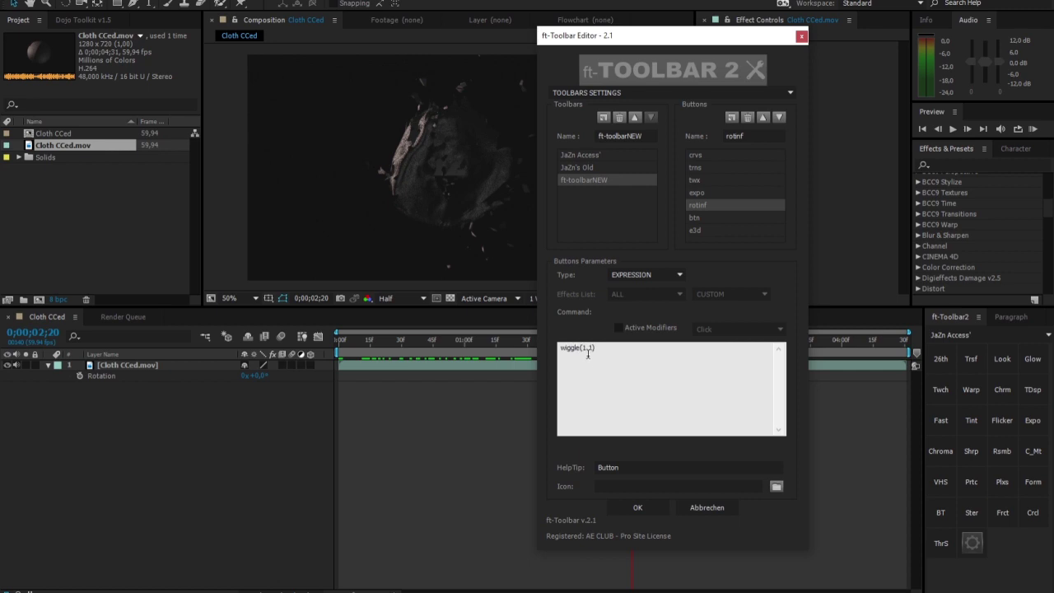
- Set the HelpTip to 'This is my 1-1 Wiggle Expression' and save the button changes
left_click_drag(621, 466, 545, 466)
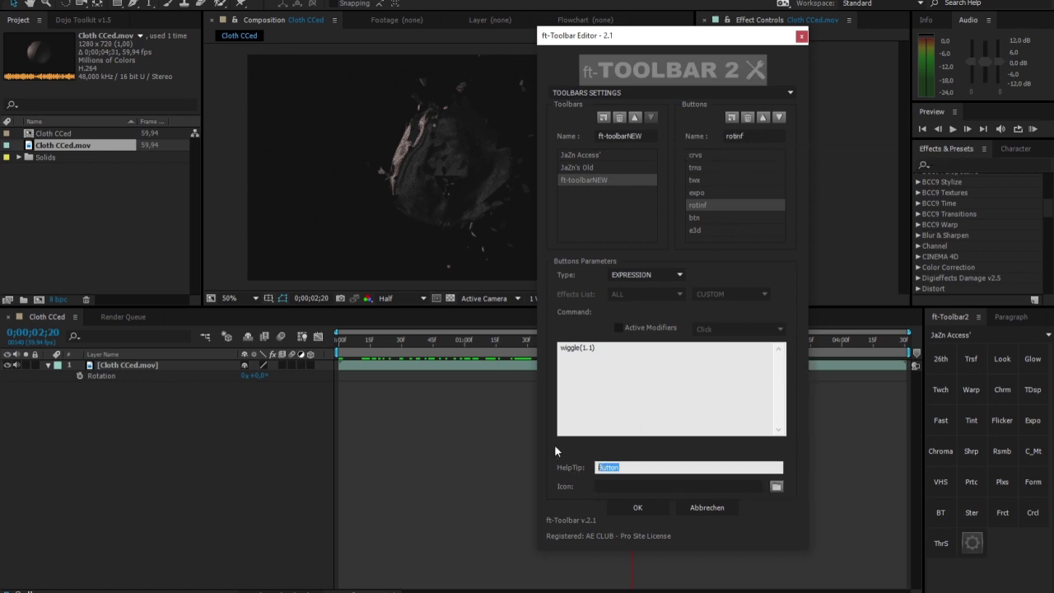
type("This si")
key("BackSpace")
key("BackSpace")
type("is my 1-1 Rota")
key("BackSpace")
key("BackSpace")
key("BackSpace")
key("BackSpace")
type("Wiggle Express")
left_click(663, 509)
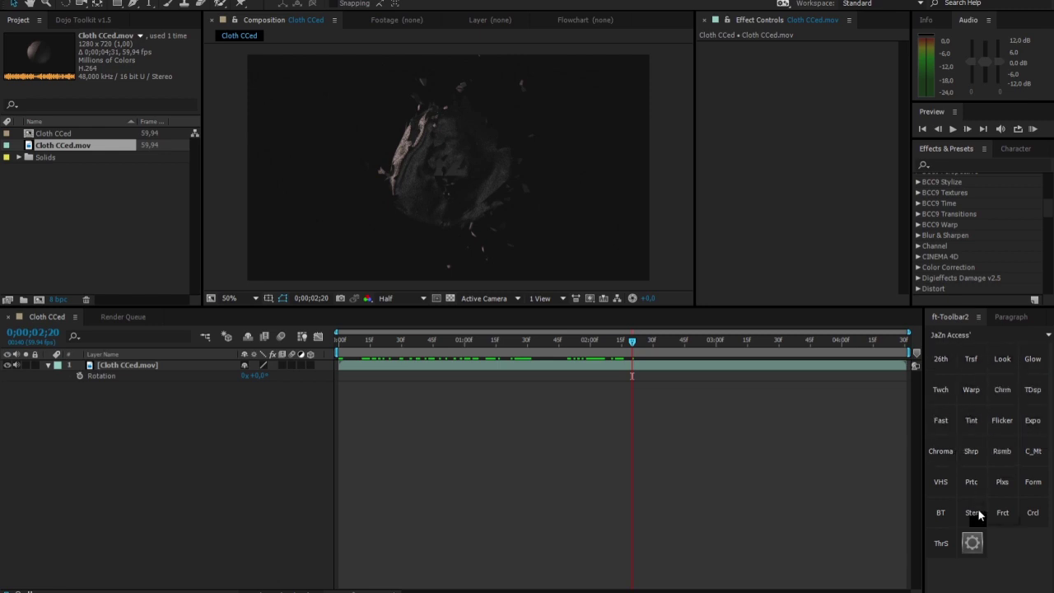
- Switch the ft-Toolbar2 panel from JaZn's Old to the ft-toolbarNEW button set, then select the Cloth CCed.mov layer
left_click(968, 333)
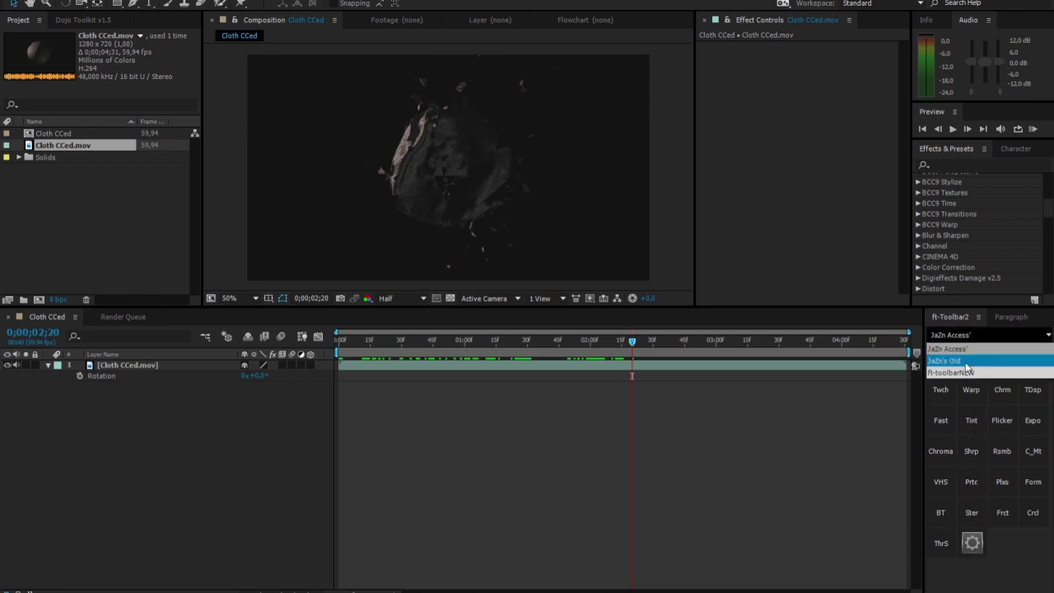
left_click(946, 360)
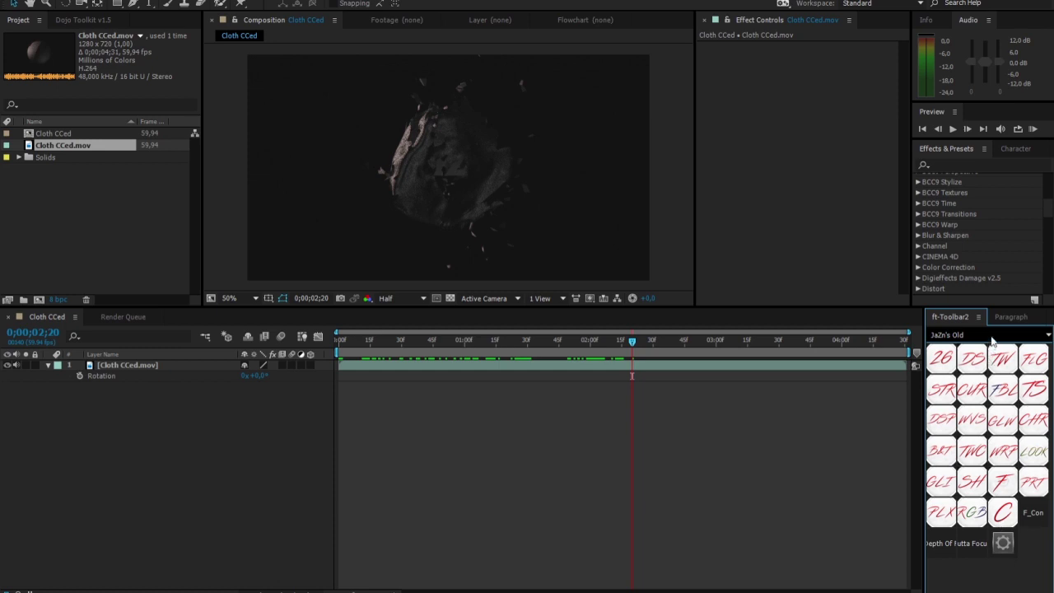
left_click(991, 336)
left_click(963, 375)
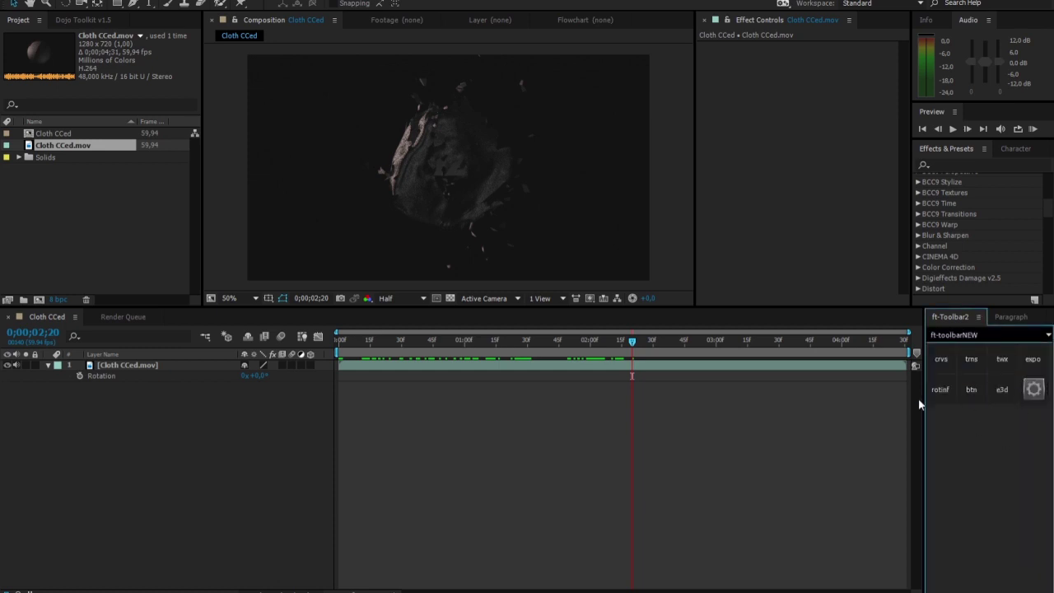
left_click(664, 363)
- Apply the rotinf wiggle expression to the Cloth CCed.mov layer's Position and dismiss the error
left_click(224, 415)
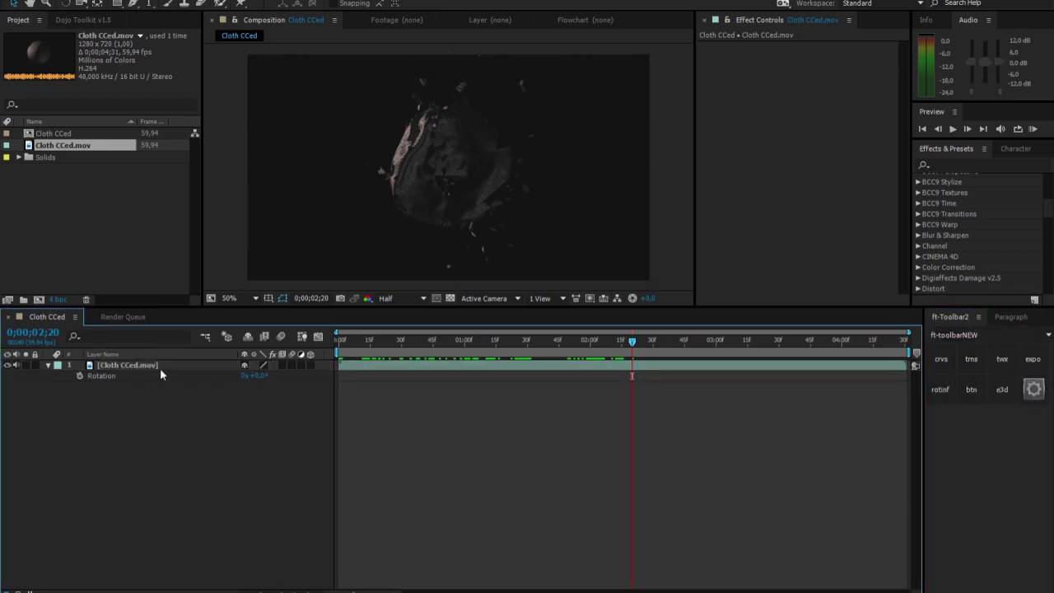
left_click(160, 367)
key("p")
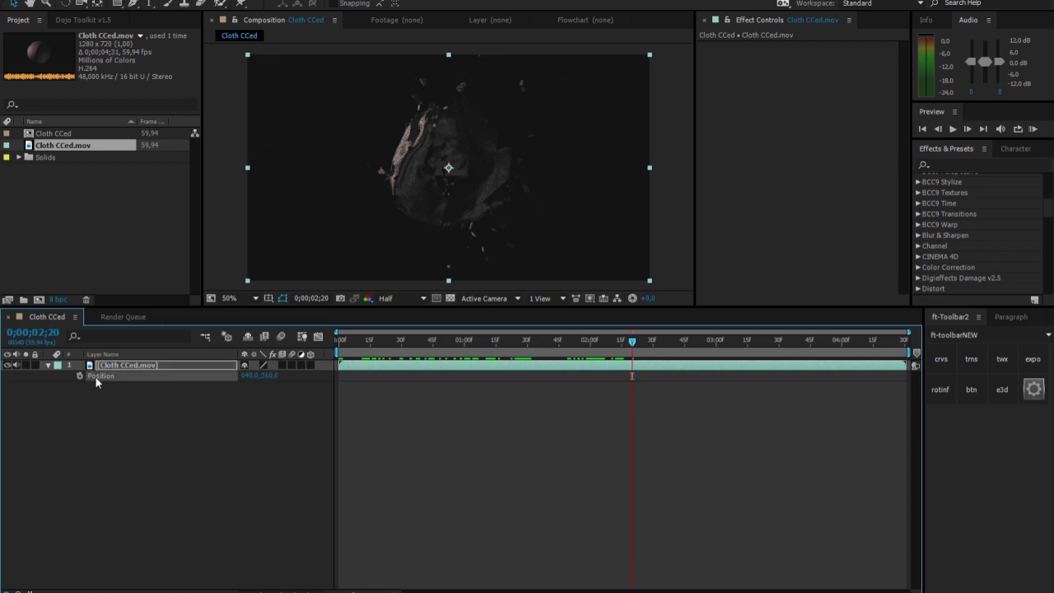
left_click(939, 394)
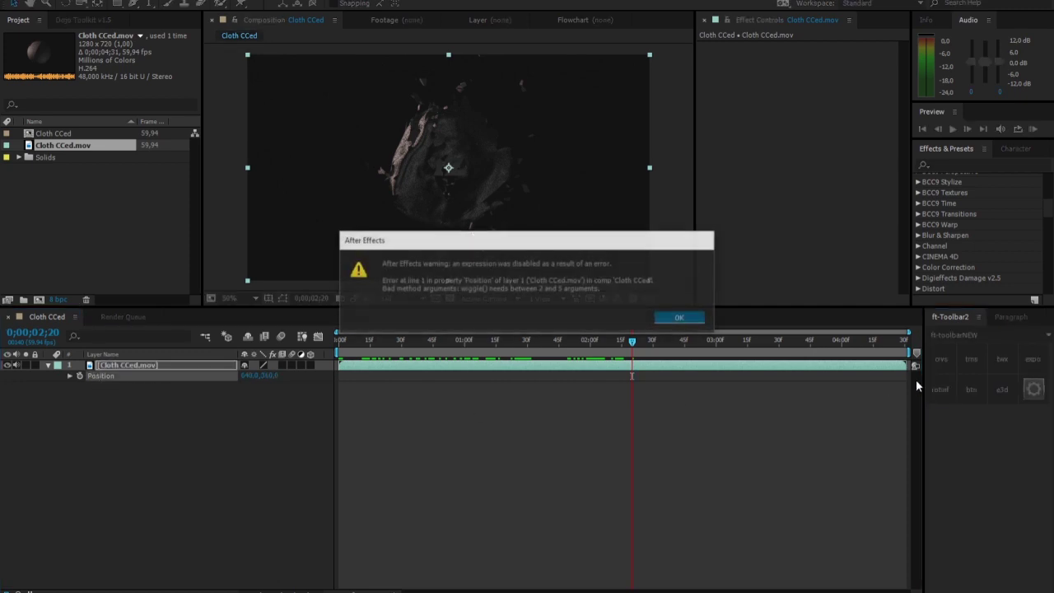
left_click(678, 320)
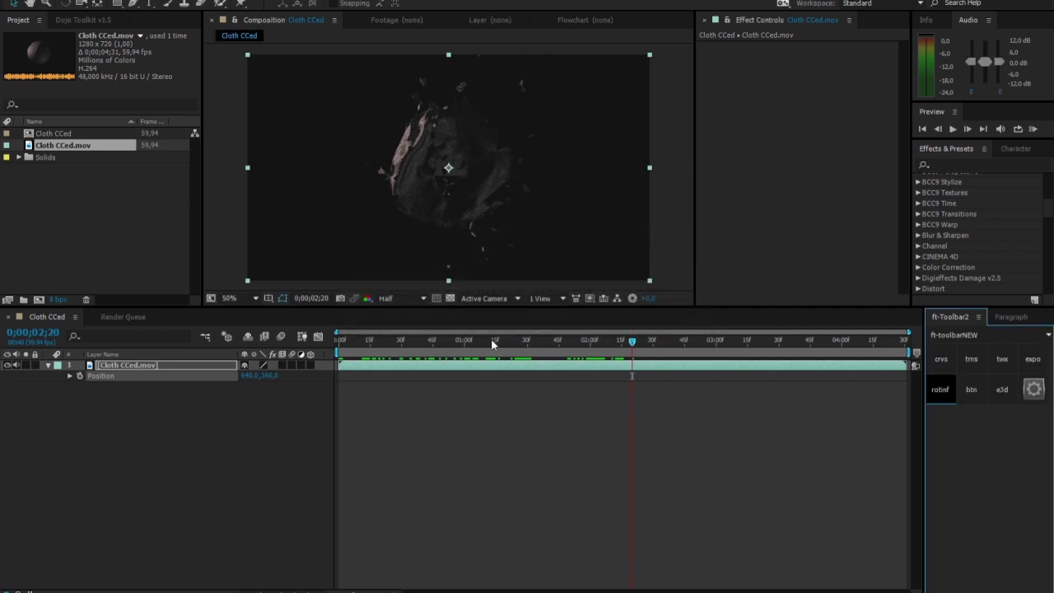
- Correct the Position expression from wiggle(1.1) to wiggle(1,1) and scrub the timeline to preview the jitter
left_click(71, 377)
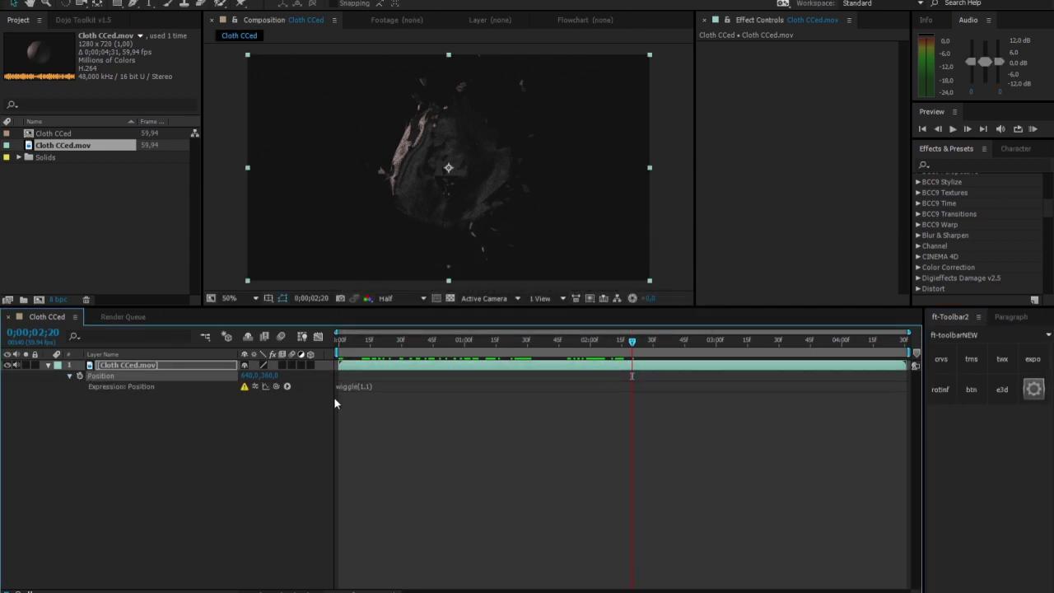
left_click(361, 386)
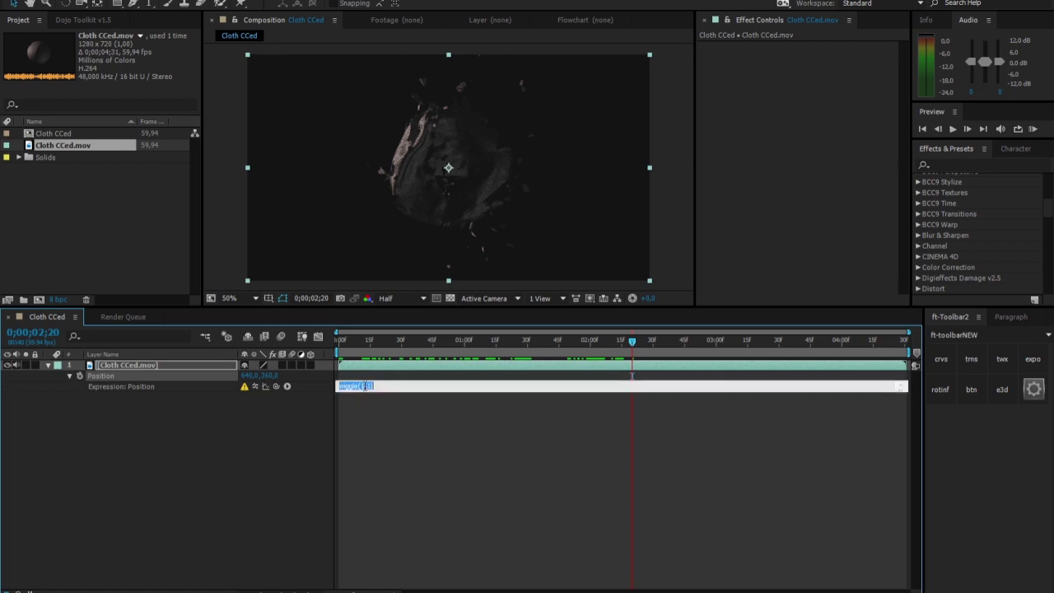
left_click(367, 386)
key("BackSpace")
type(",")
left_click(394, 399)
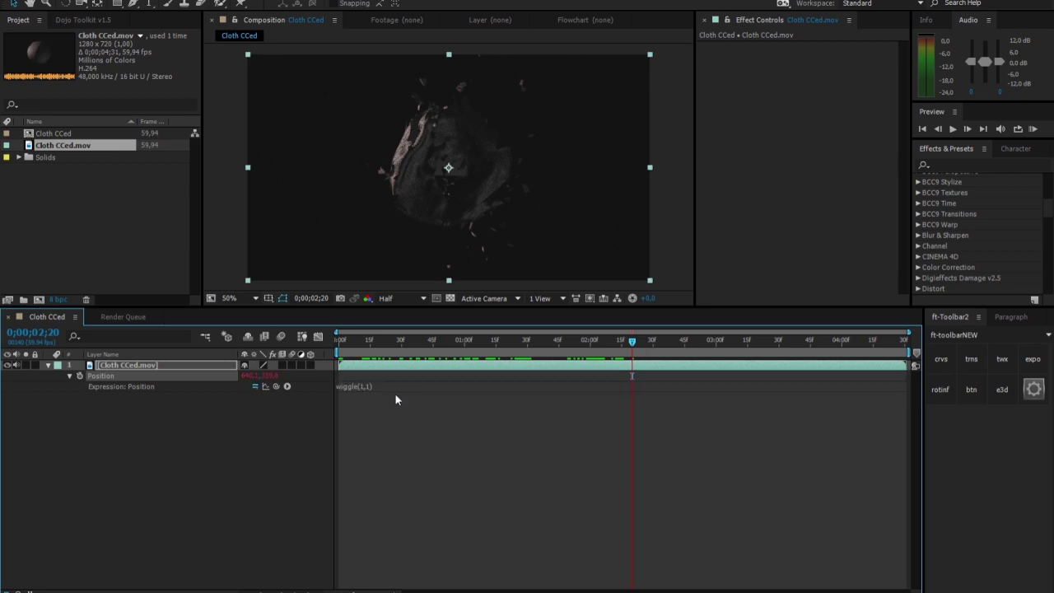
left_click_drag(386, 342, 575, 348)
left_click(142, 365)
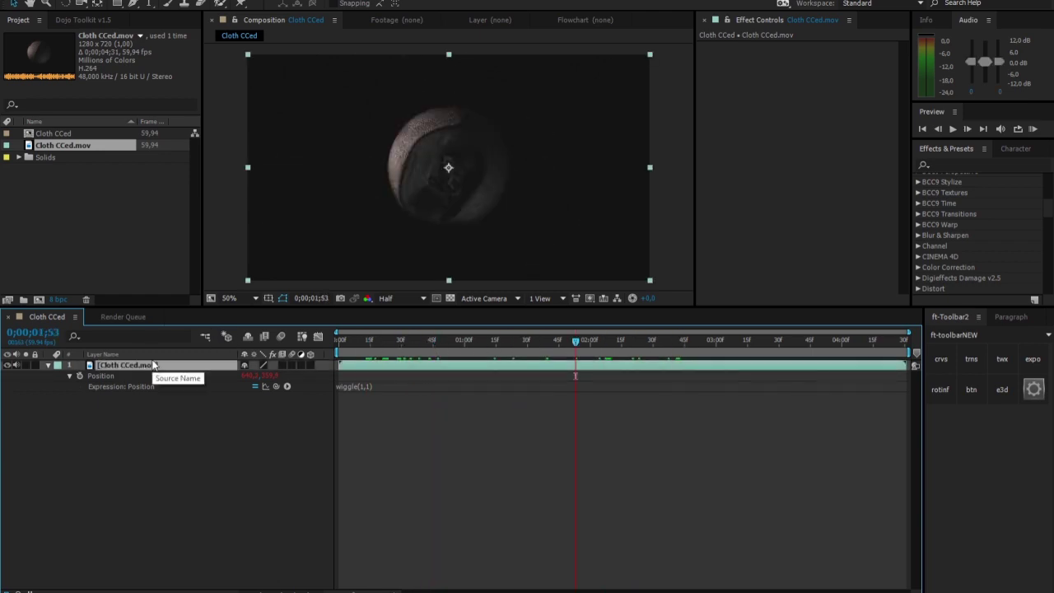